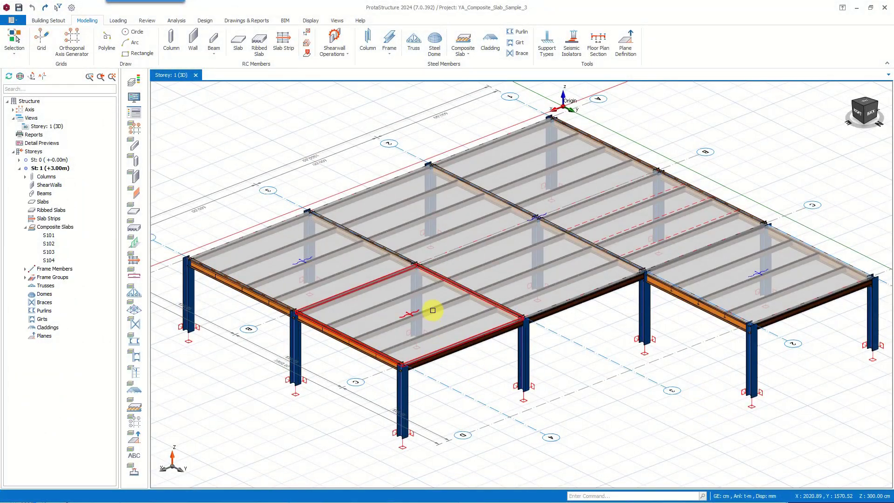
# Inspect slab S102's composite slab settings, cancel without changes, and bring up the Loading tools
pyautogui.doubleClick(429, 309)
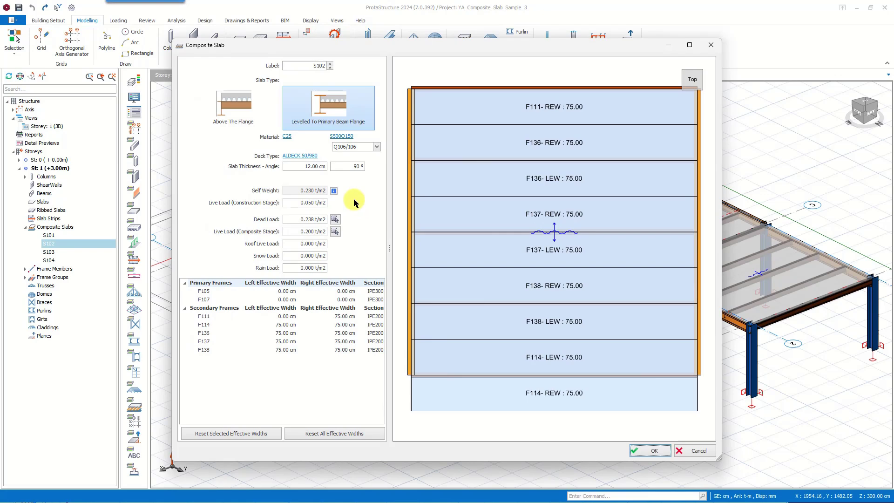
pyautogui.click(695, 451)
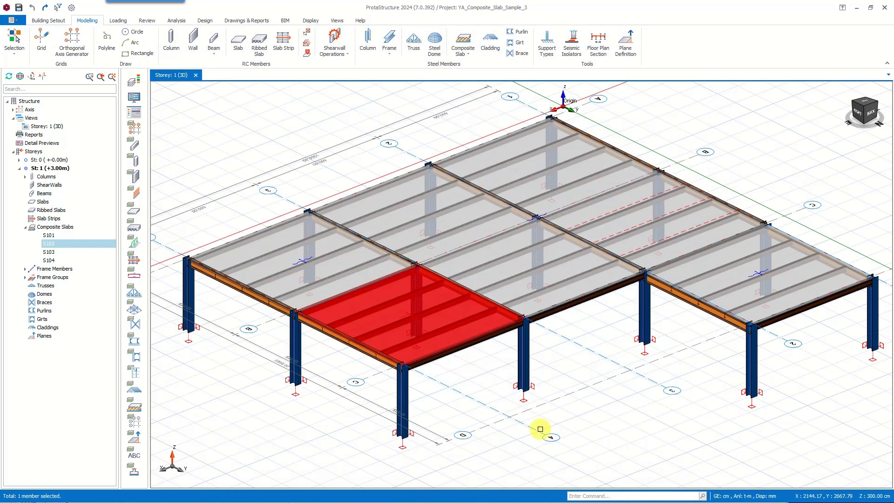
pyautogui.click(539, 425)
pyautogui.click(107, 26)
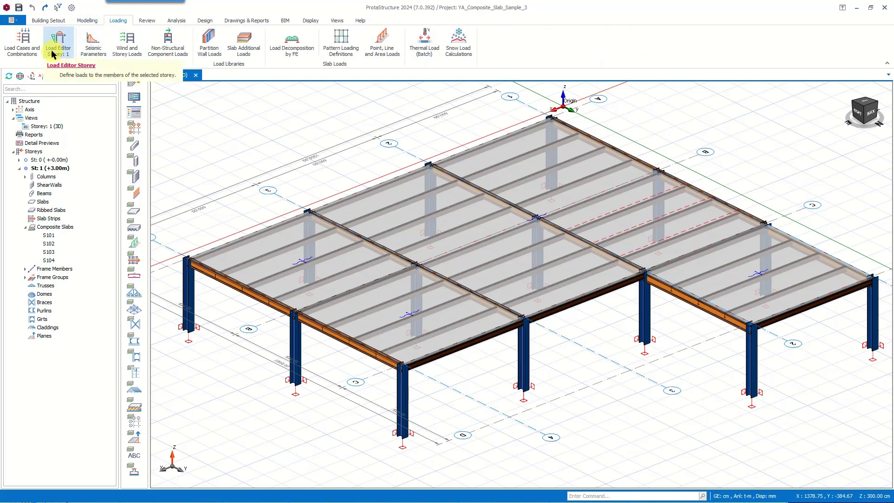
pyautogui.click(72, 38)
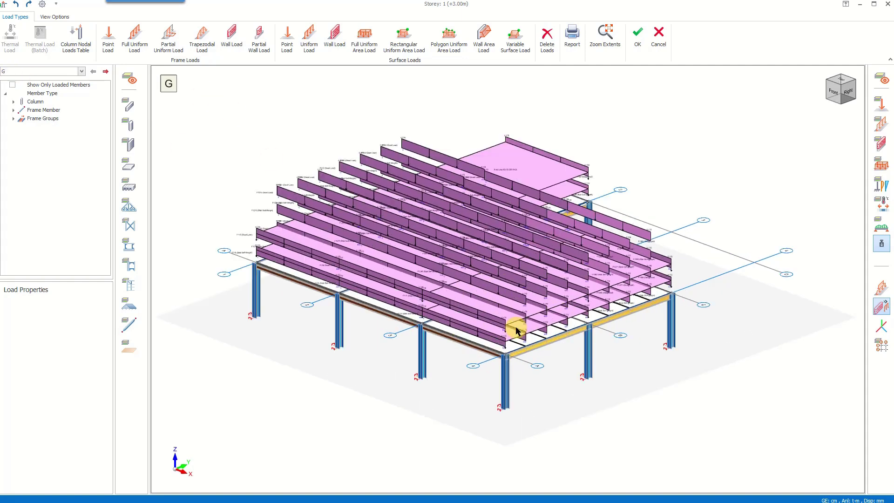
pyautogui.scroll(1, 525, 329)
pyautogui.scroll(1, 522, 346)
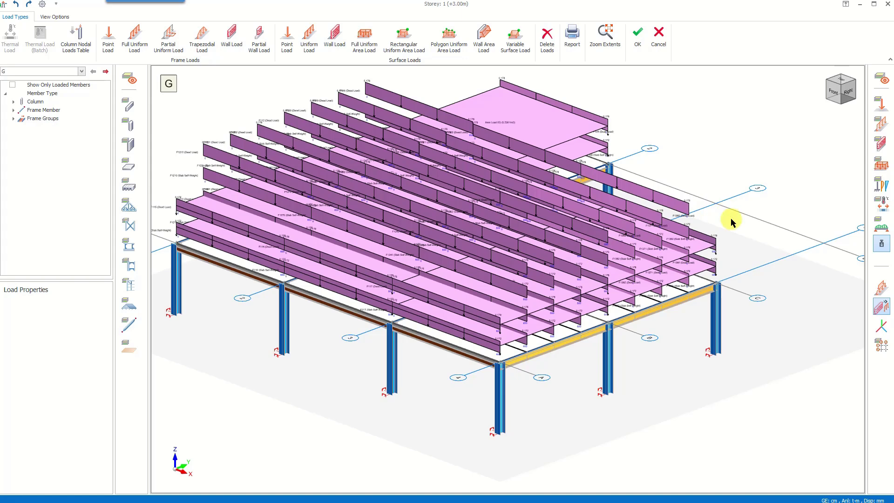
pyautogui.click(881, 225)
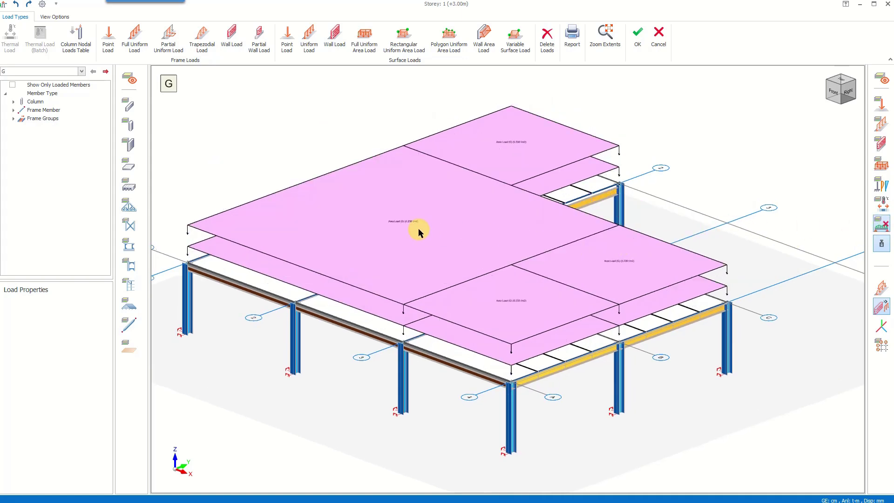
pyautogui.scroll(3, 375, 220)
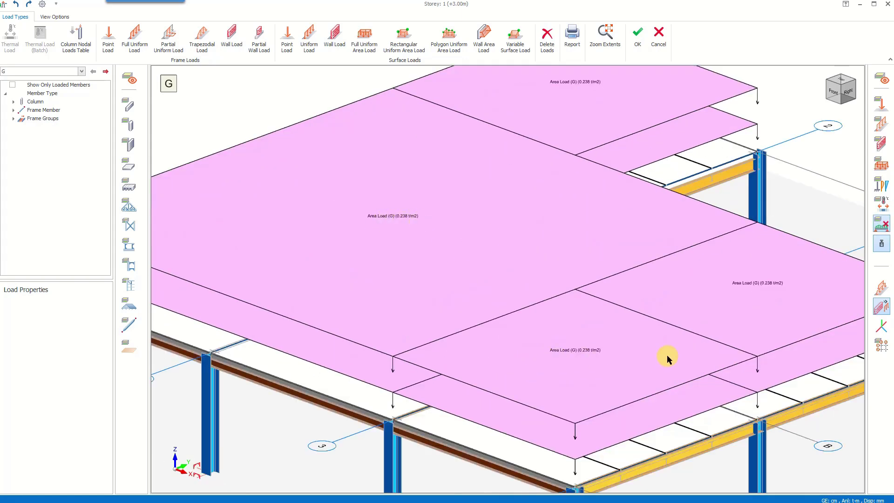
pyautogui.scroll(-3, 622, 321)
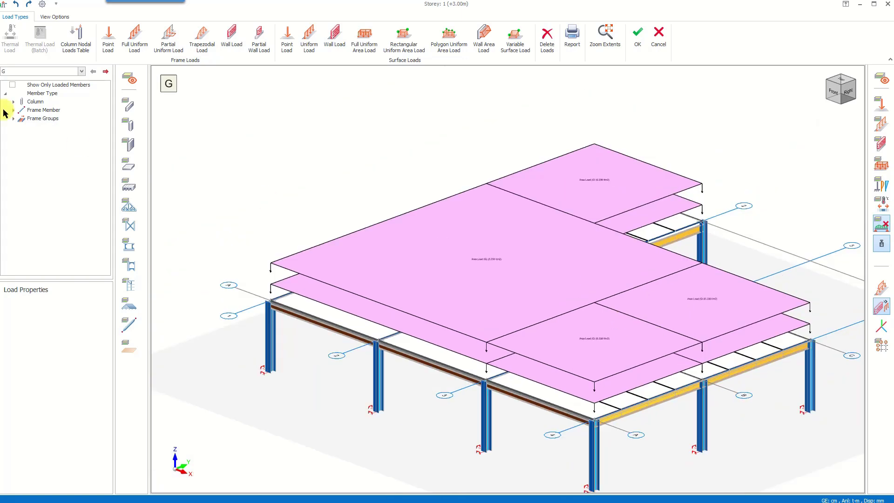
pyautogui.click(38, 70)
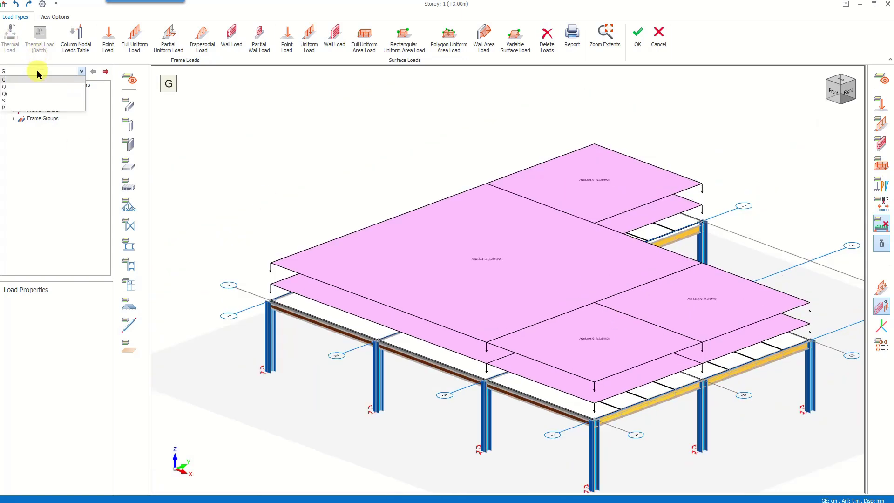
pyautogui.click(12, 86)
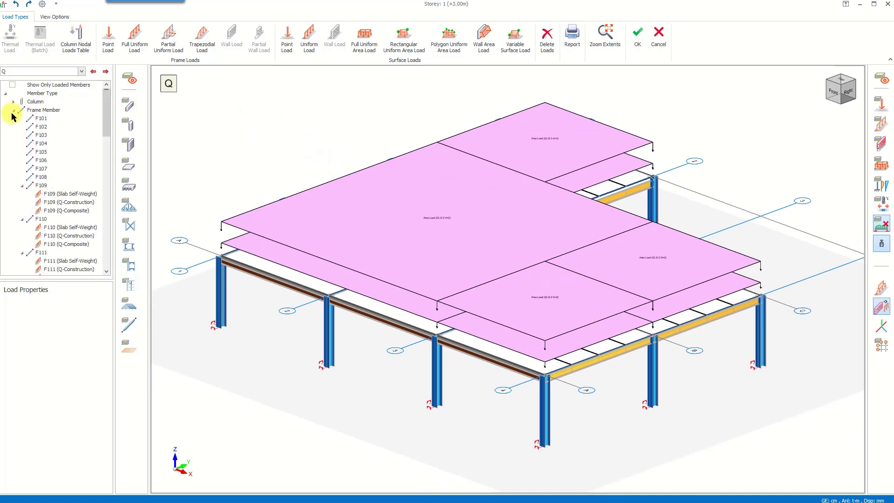
pyautogui.click(54, 196)
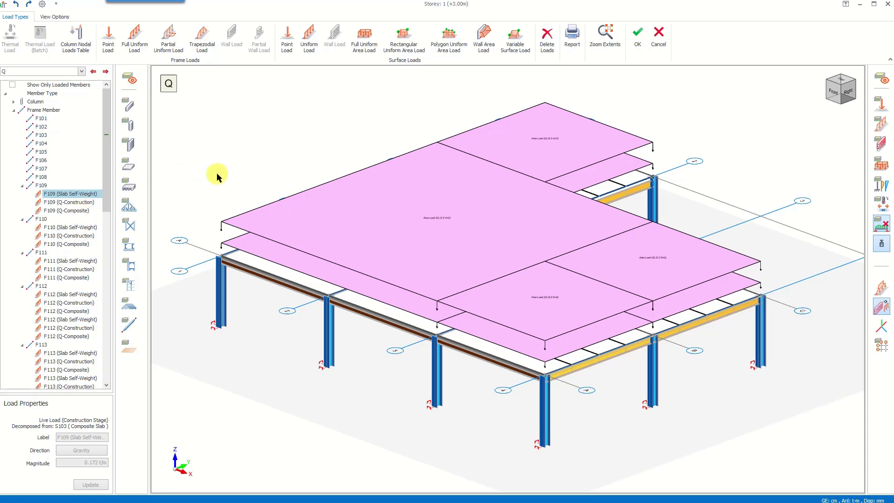
pyautogui.click(637, 37)
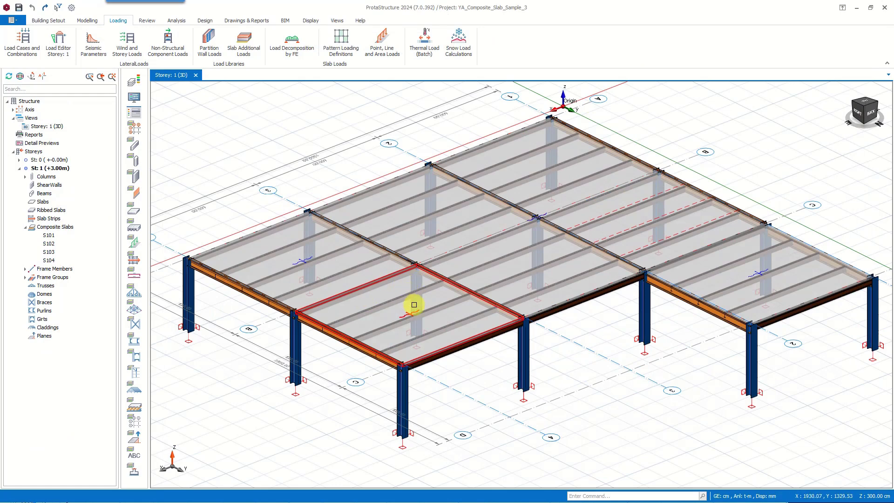
# Run the building analysis, continuing without batch design options
pyautogui.click(176, 20)
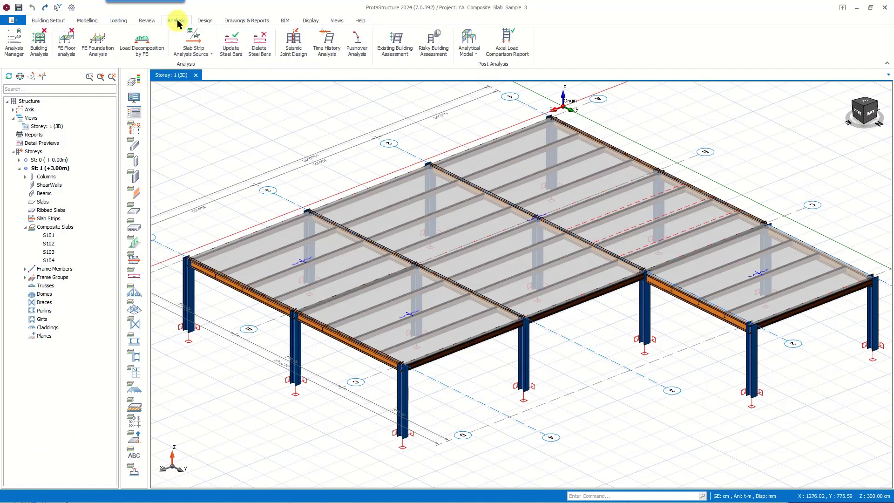
pyautogui.click(39, 41)
pyautogui.click(416, 110)
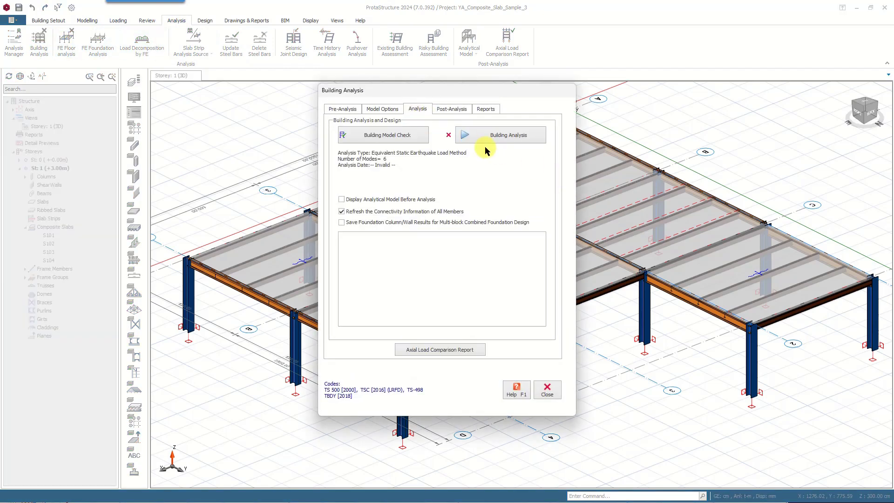
pyautogui.click(513, 139)
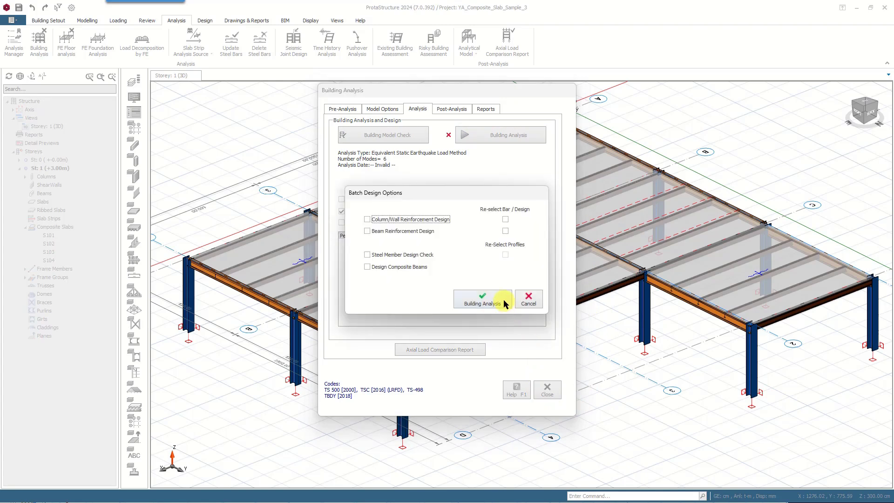
pyautogui.click(504, 300)
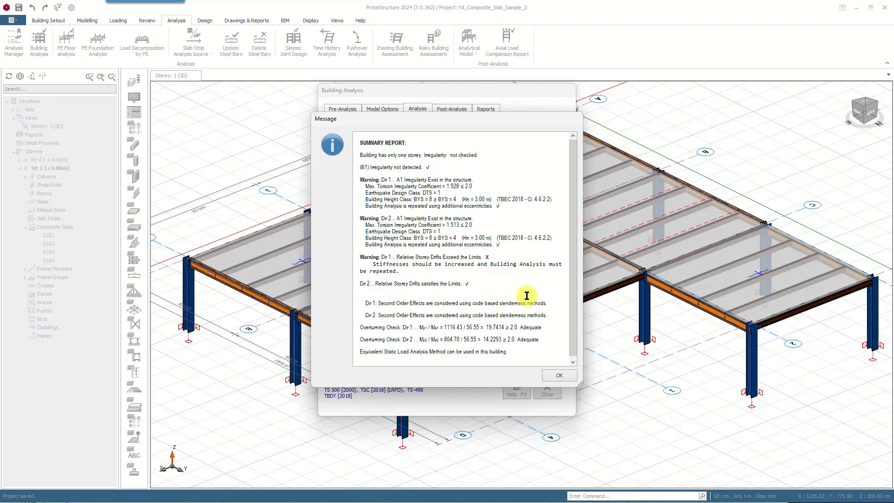
# Read the Dir 1 storey drift warning in the summary report, then close the analysis window
pyautogui.tripleClick(383, 265)
pyautogui.click(460, 272)
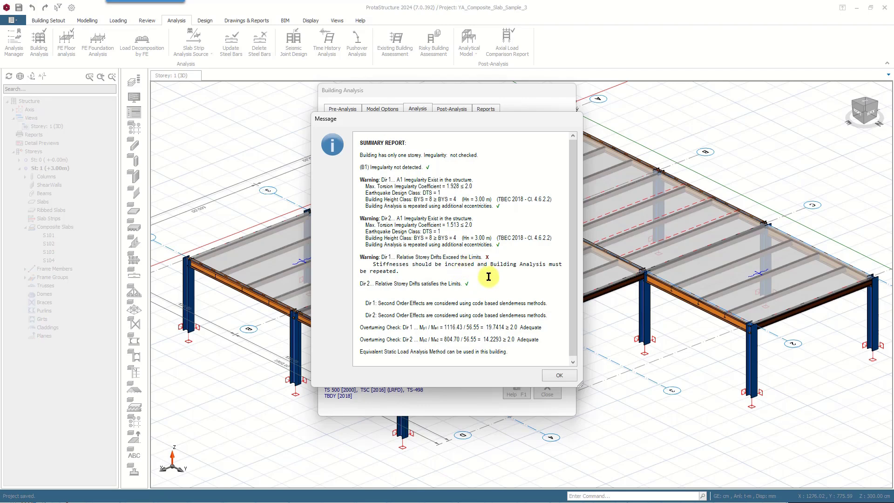
pyautogui.tripleClick(365, 264)
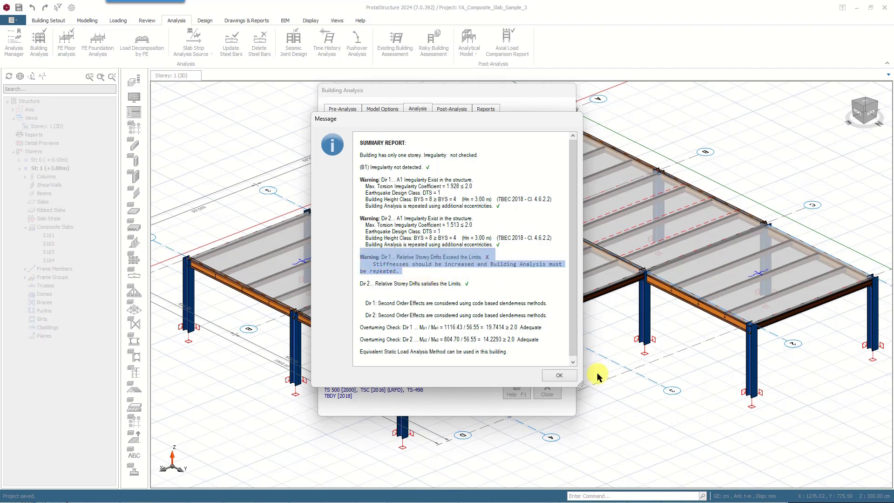
pyautogui.click(560, 376)
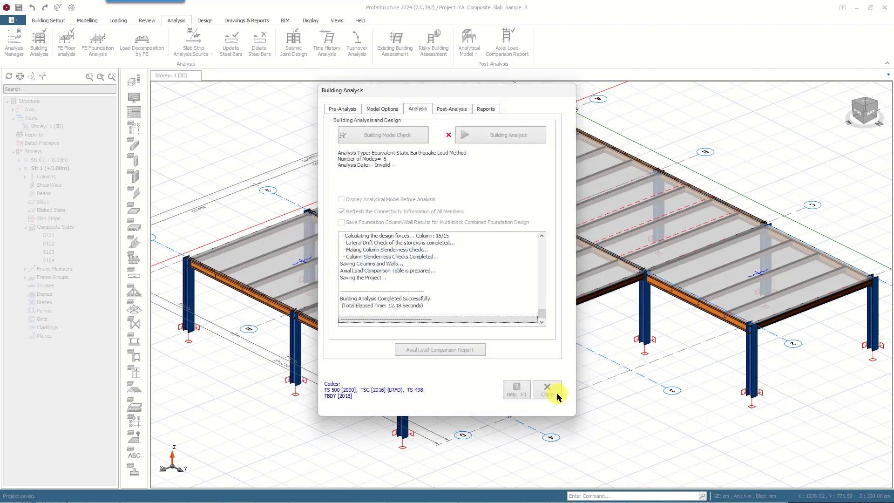
pyautogui.click(549, 391)
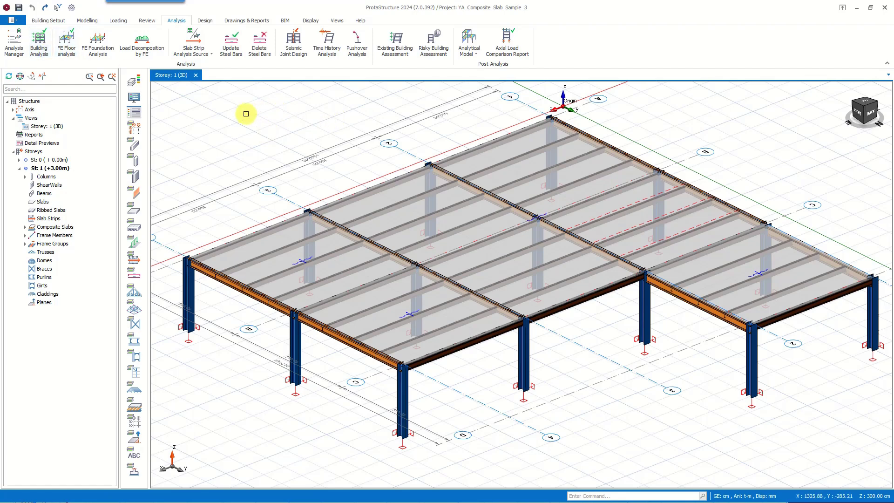
# Open the Composite Beam Design list and enlarge it
pyautogui.click(204, 20)
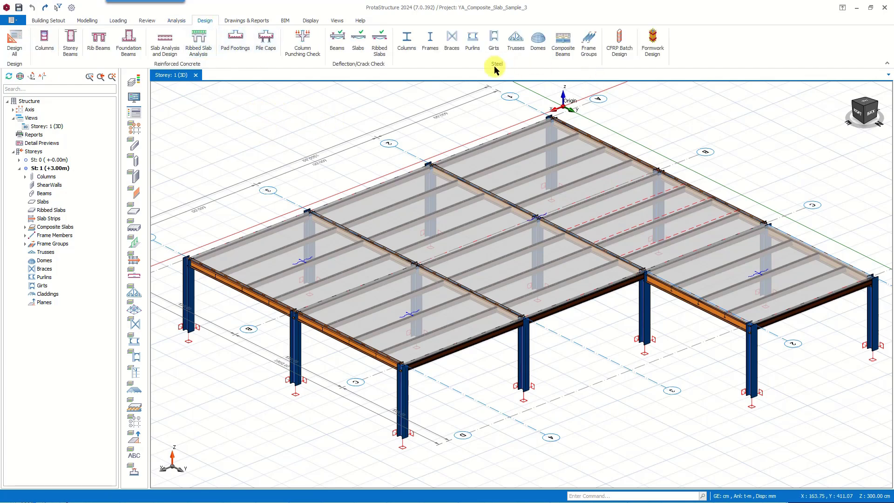
pyautogui.click(563, 41)
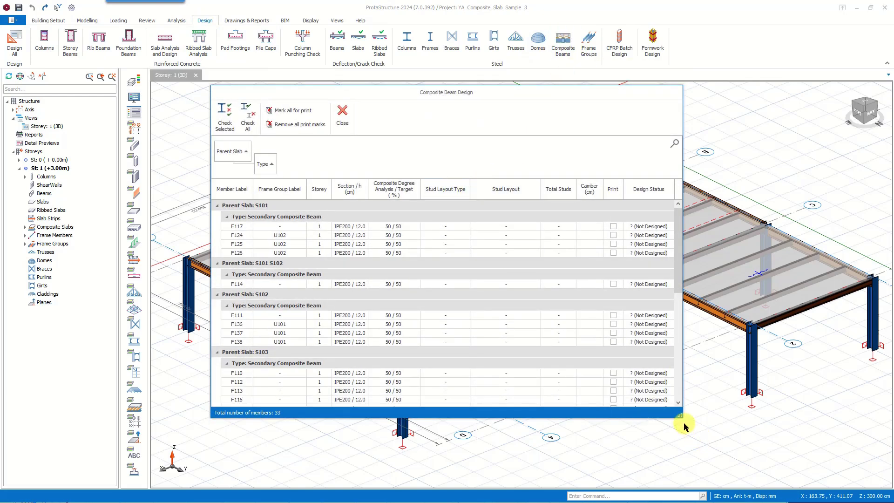
pyautogui.moveTo(680, 416); pyautogui.dragTo(766, 432)
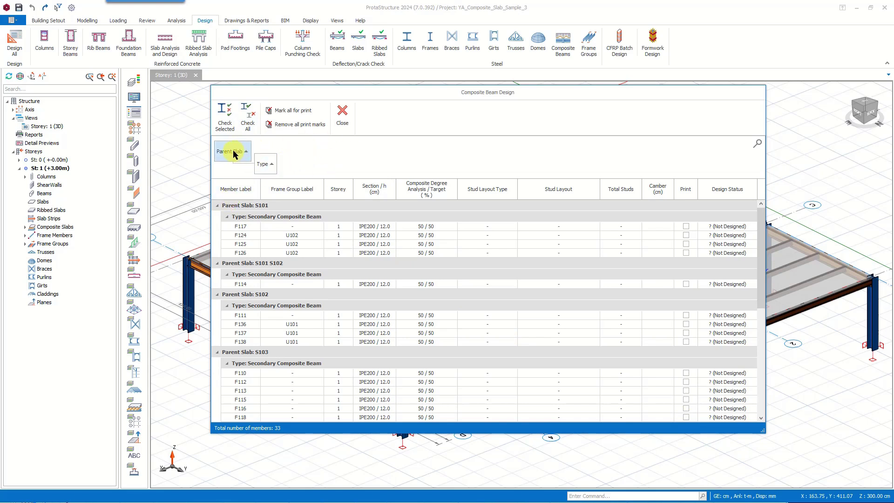
# Remove Parent Slab and Storey grouping, sort by section, and move the list left
pyautogui.moveTo(236, 151); pyautogui.dragTo(321, 198)
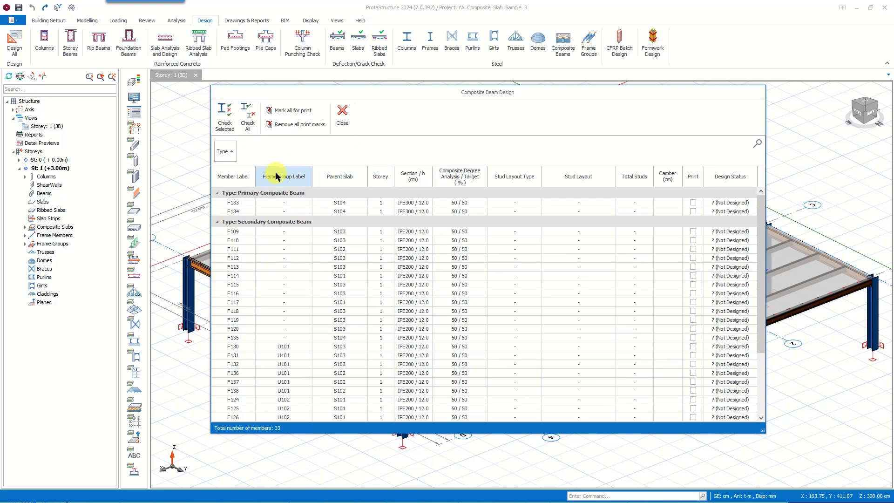
pyautogui.moveTo(380, 177); pyautogui.dragTo(398, 188)
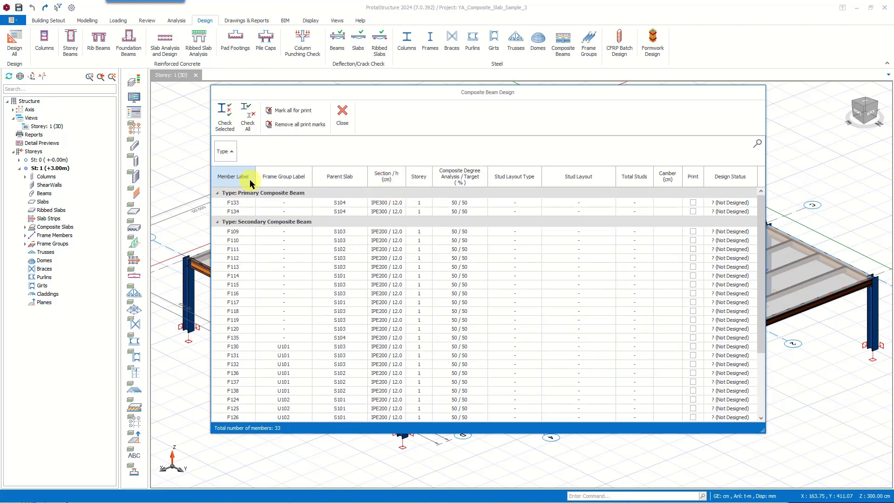
pyautogui.click(291, 180)
pyautogui.click(393, 177)
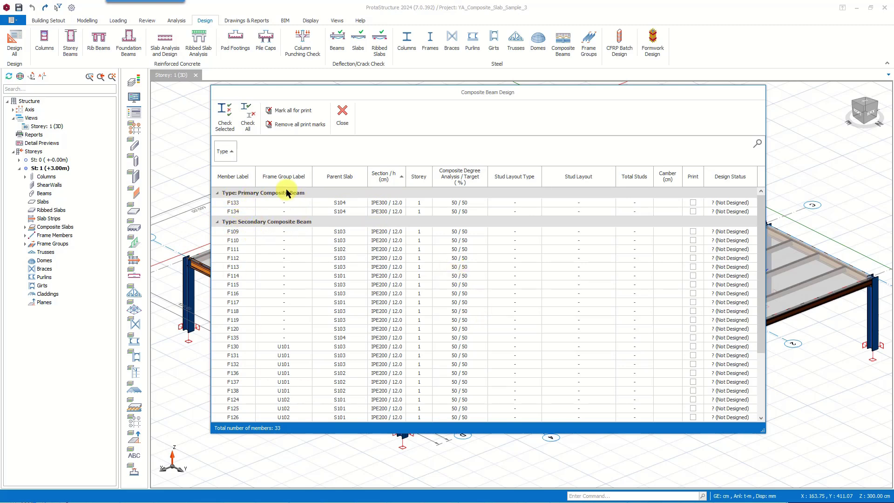
pyautogui.moveTo(368, 95); pyautogui.dragTo(192, 105)
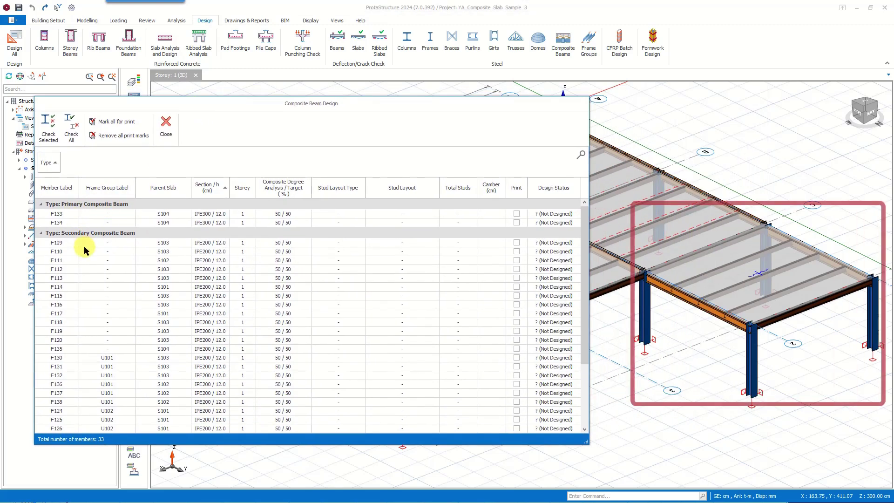
# Select beam F113 in the list and run Check All on all 33 composite beams
pyautogui.click(61, 260)
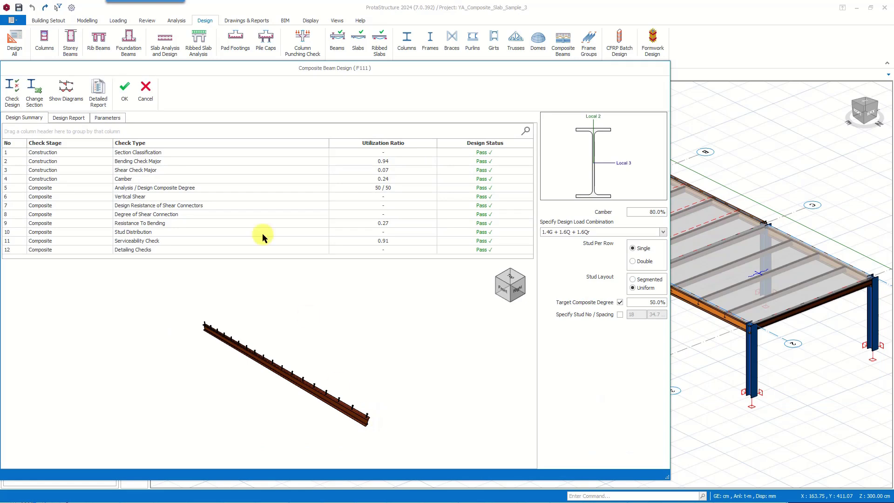
pyautogui.click(206, 91)
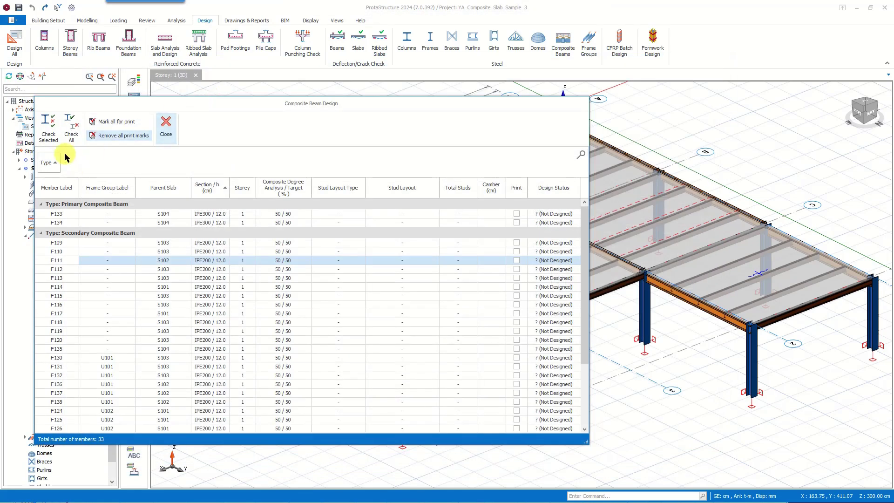
pyautogui.keyDown('ctrl'); pyautogui.click(56, 305); pyautogui.keyUp('ctrl')
pyautogui.keyDown('ctrl'); pyautogui.click(57, 331); pyautogui.keyUp('ctrl')
pyautogui.keyDown('ctrl'); pyautogui.click(55, 357); pyautogui.keyUp('ctrl')
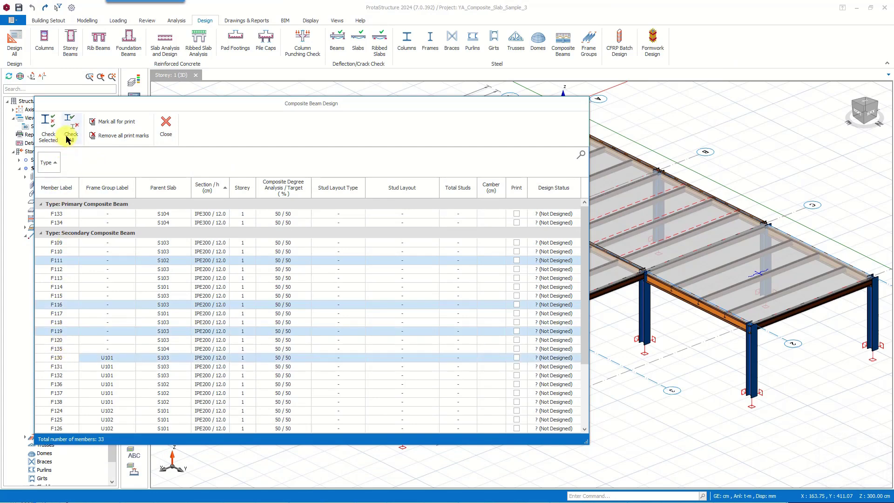
pyautogui.click(55, 278)
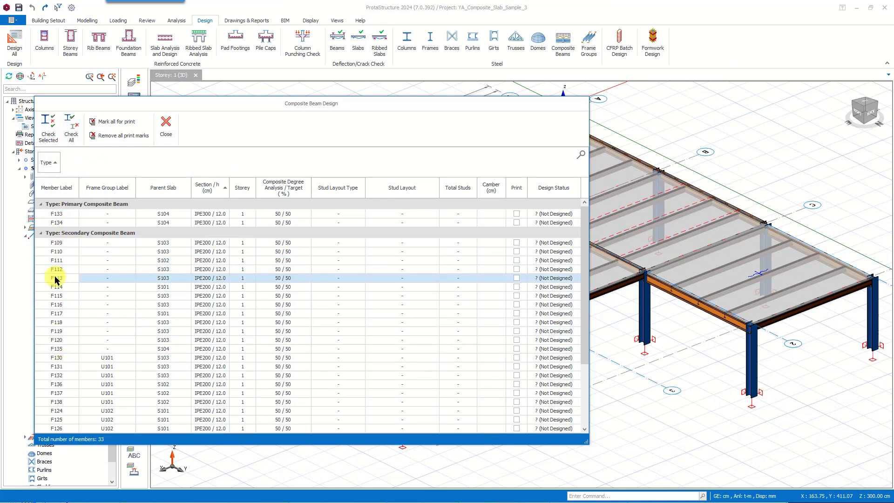
pyautogui.click(71, 125)
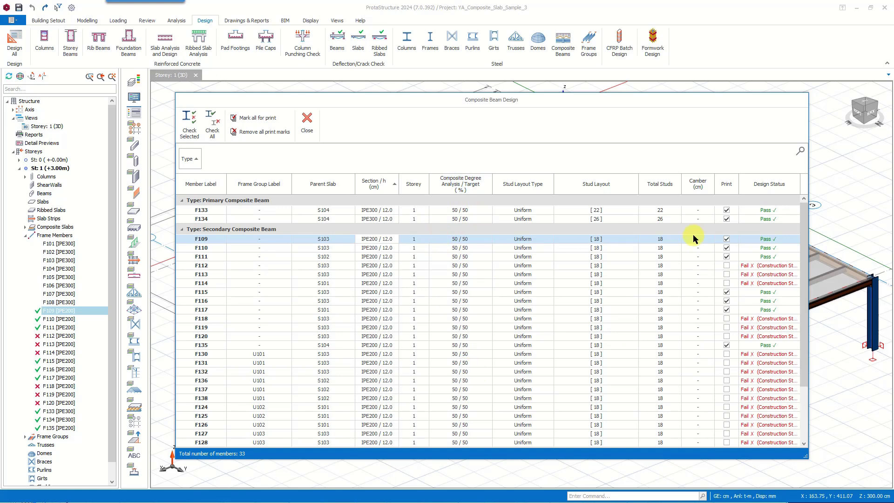
# Open beam F109's composite design, recheck it, and show its IPE200 section options
pyautogui.doubleClick(382, 239)
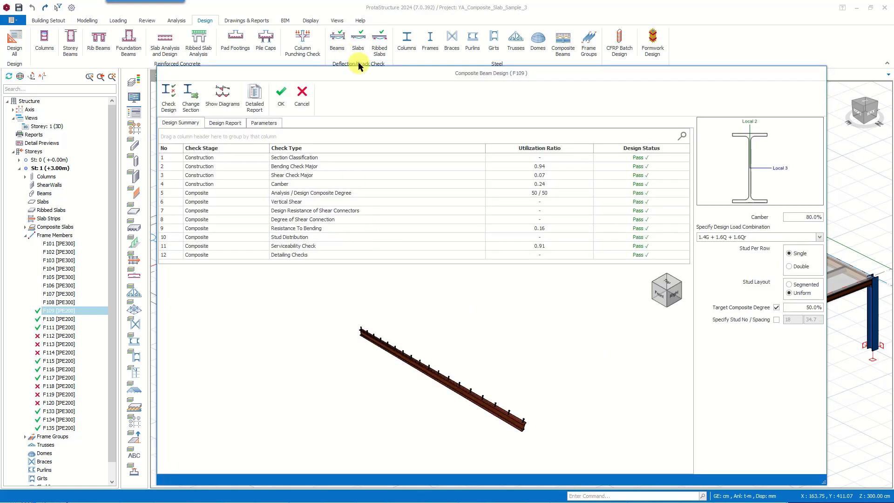
pyautogui.moveTo(392, 74); pyautogui.dragTo(369, 58)
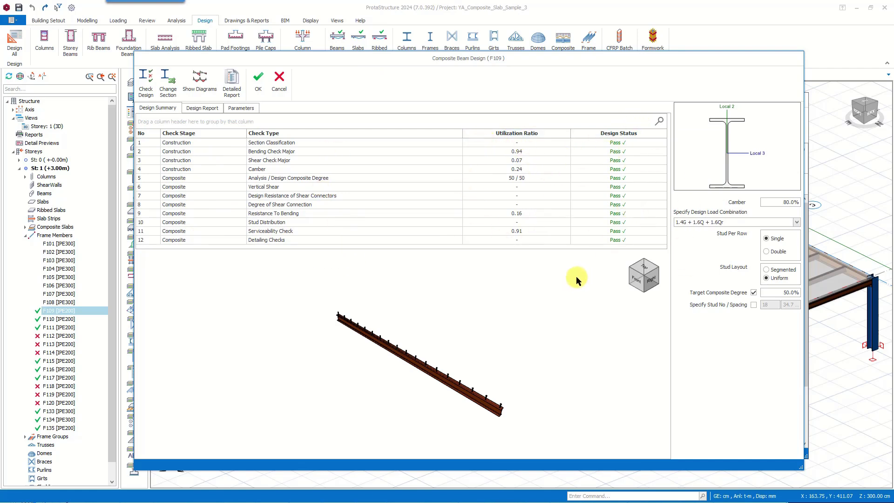
pyautogui.click(146, 87)
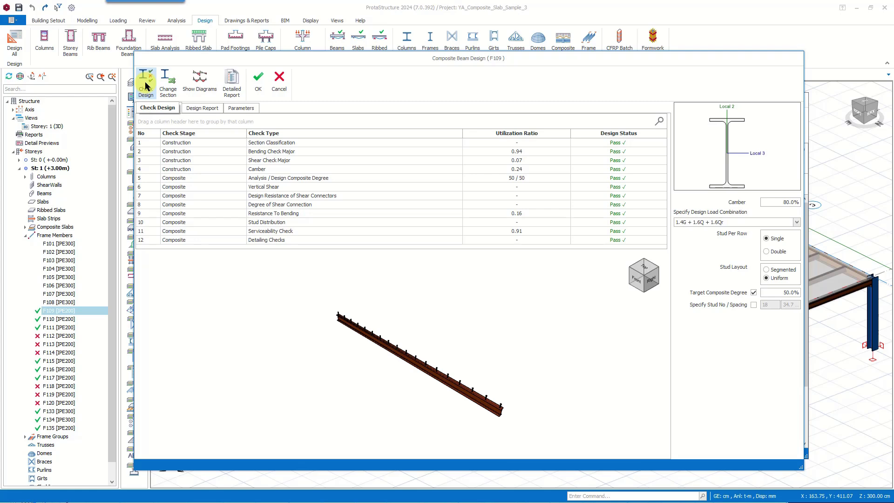
pyautogui.click(168, 80)
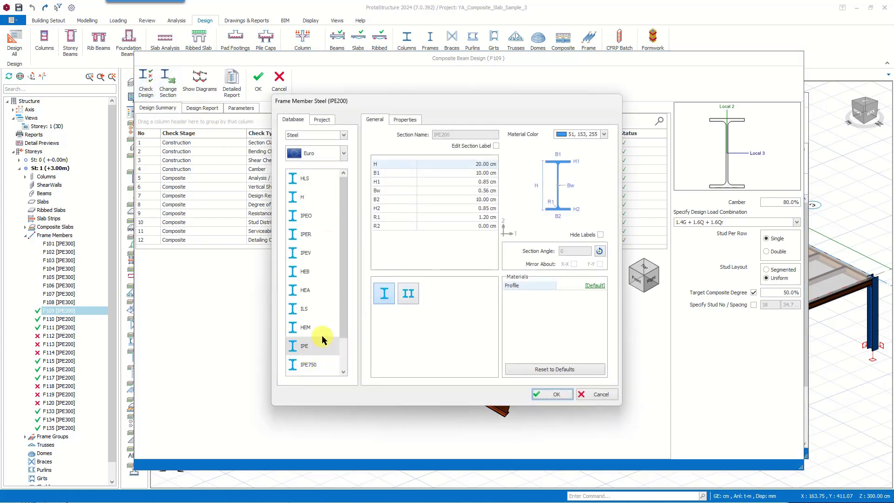
# Change beam F109's section to IPE160 and see the checks fail
pyautogui.click(312, 349)
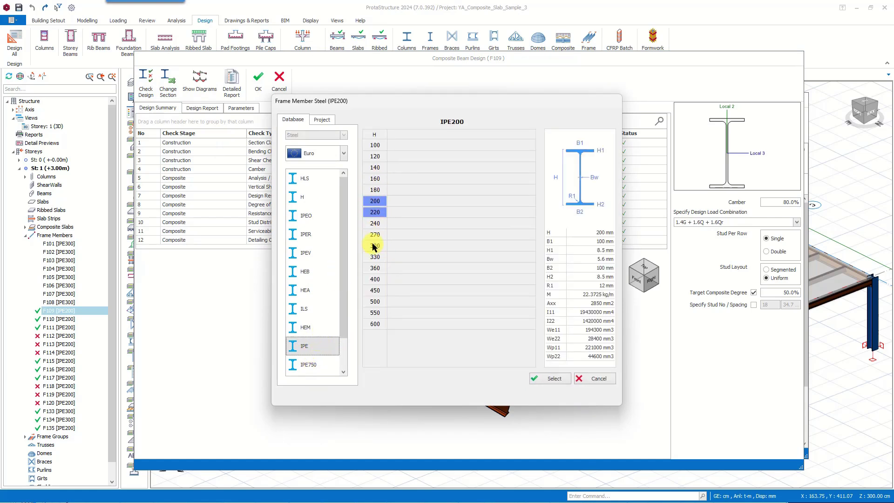
pyautogui.click(372, 179)
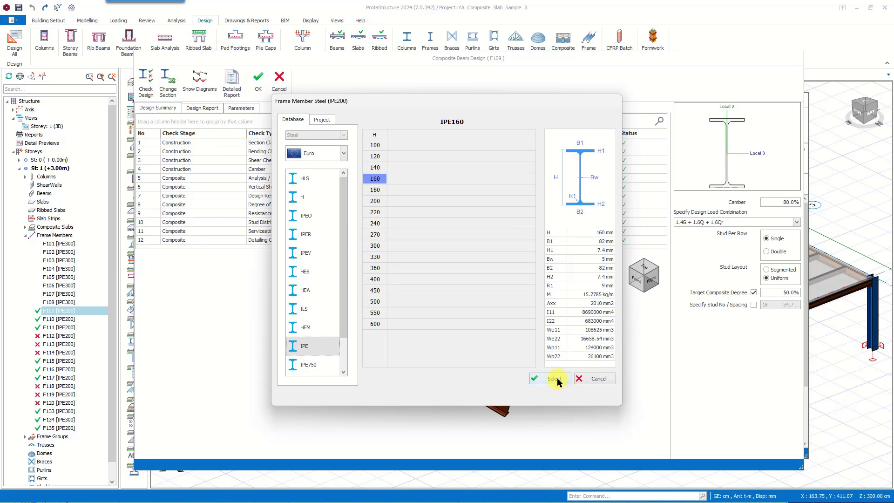
pyautogui.click(558, 381)
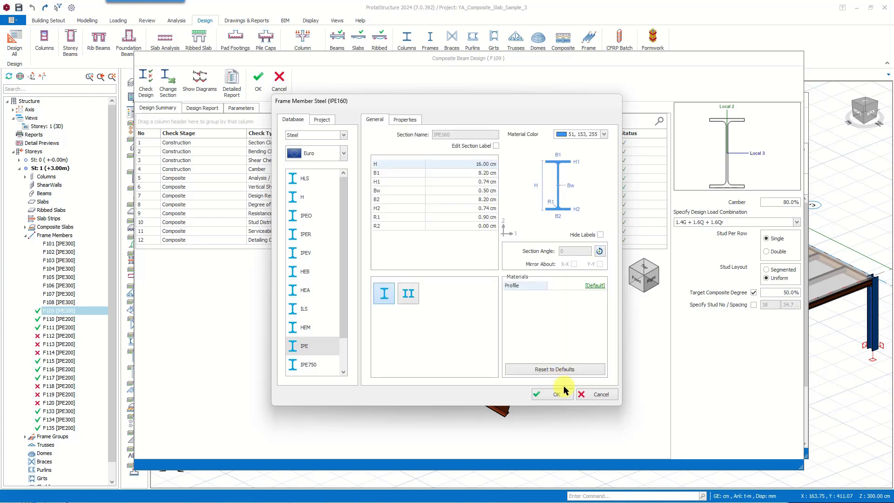
pyautogui.click(535, 393)
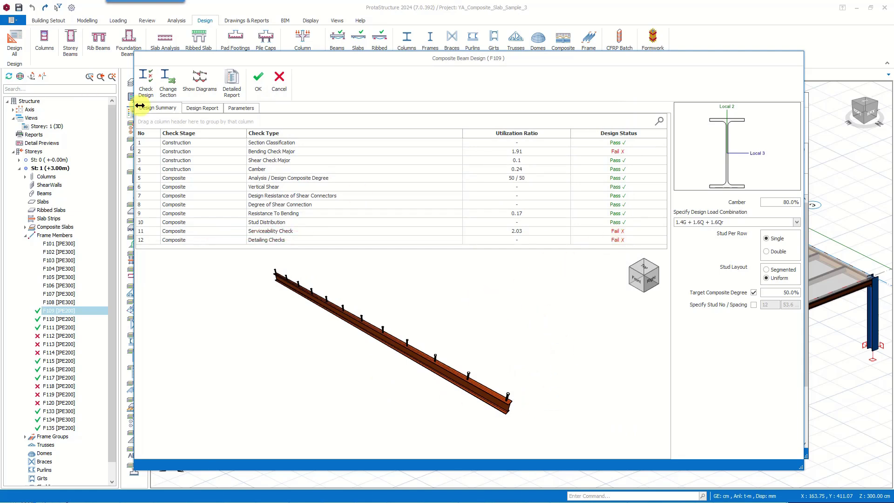
# Restore beam F109's section to IPE200 so all 12 checks pass
pyautogui.click(168, 84)
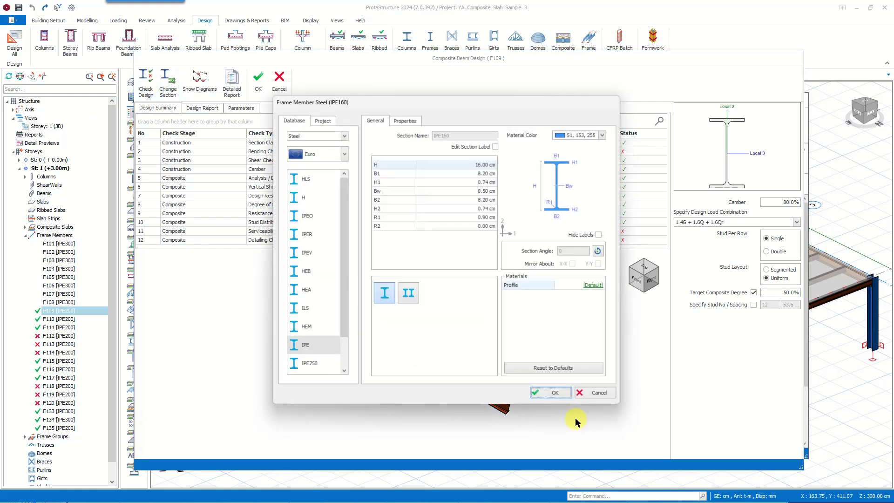
pyautogui.click(304, 345)
pyautogui.click(375, 201)
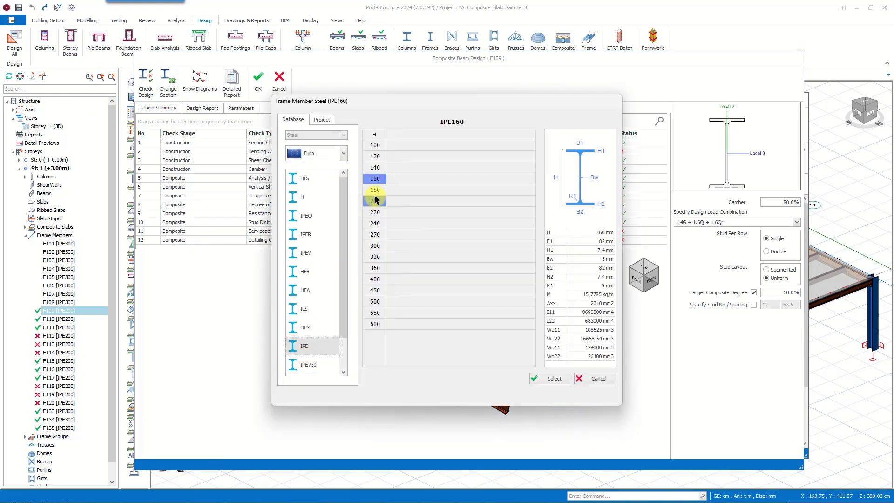
pyautogui.click(553, 378)
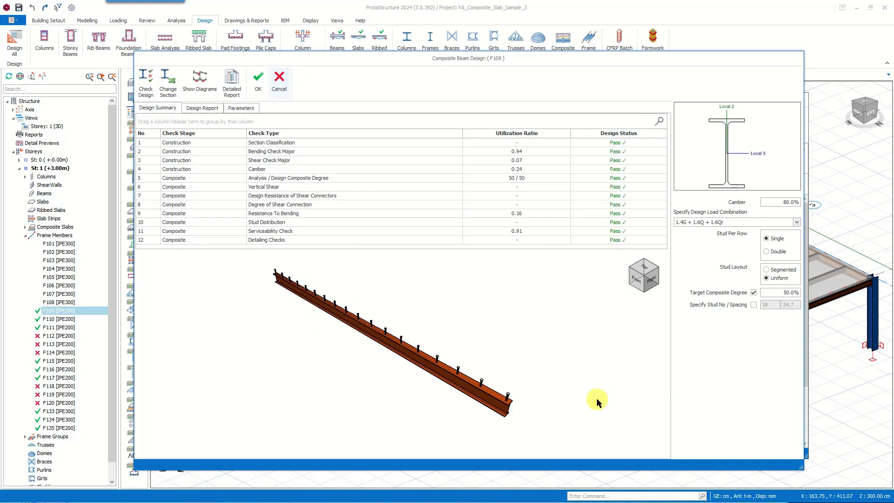
pyautogui.click(197, 89)
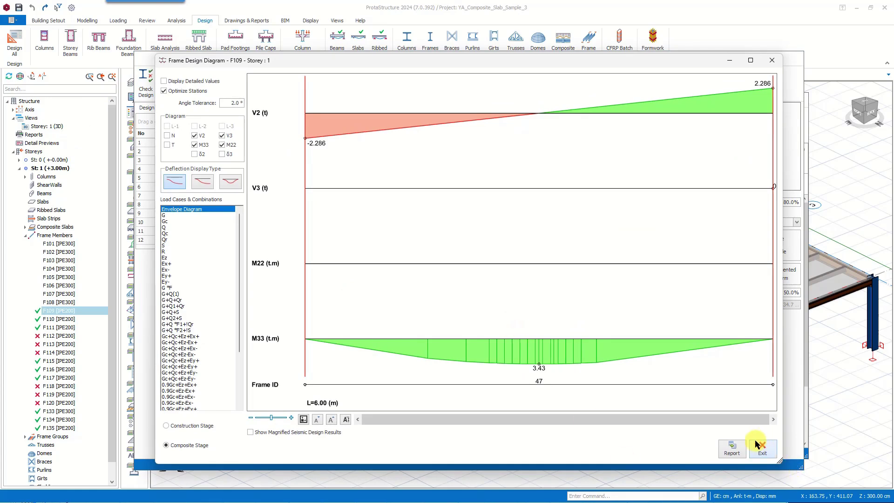
pyautogui.click(757, 445)
pyautogui.click(242, 91)
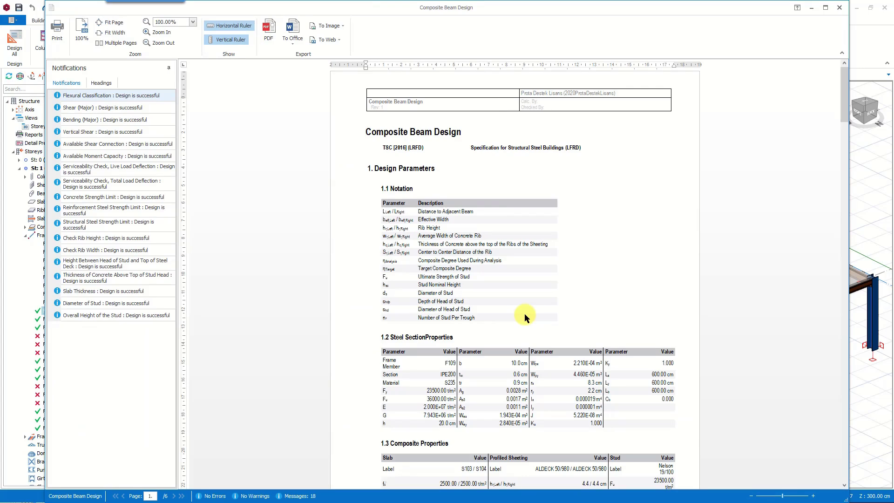
pyautogui.click(840, 7)
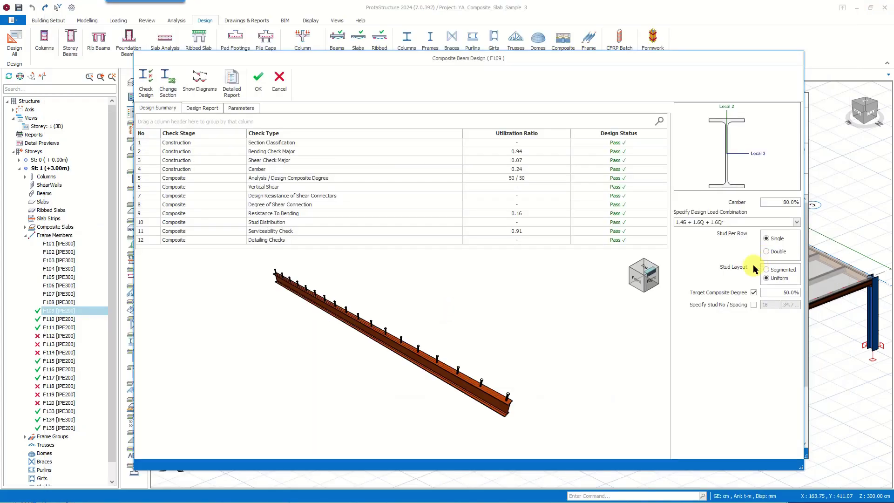
pyautogui.moveTo(494, 326)
pyautogui.mouseDown()
pyautogui.moveTo(473, 331)
pyautogui.moveTo(499, 339)
pyautogui.mouseUp()
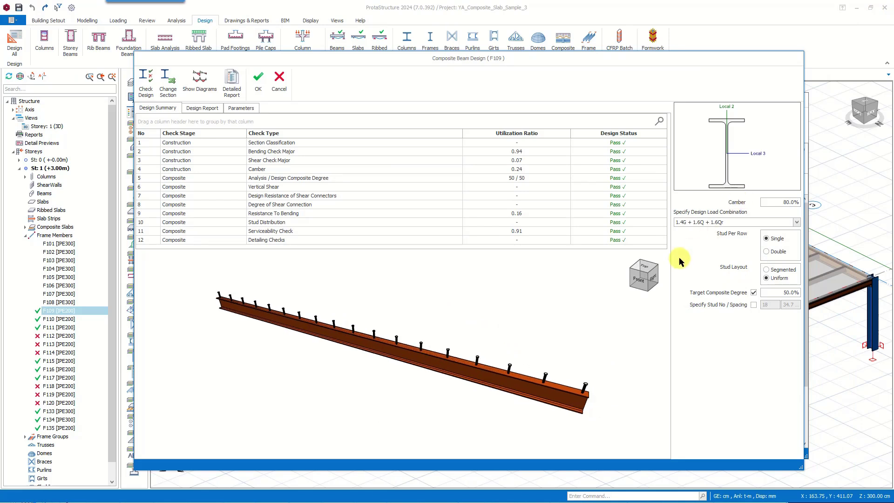
pyautogui.moveTo(783, 201); pyautogui.dragTo(829, 201)
# Set F109's design load combination to 1.2G + 1Q + 1.6Qr and use double studs per row
pyautogui.click(736, 222)
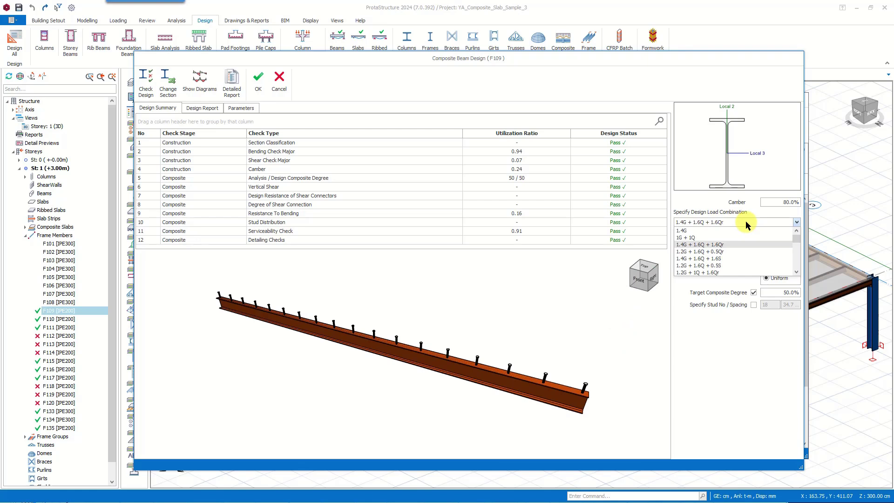
pyautogui.click(746, 222)
pyautogui.scroll(-1, 746, 225)
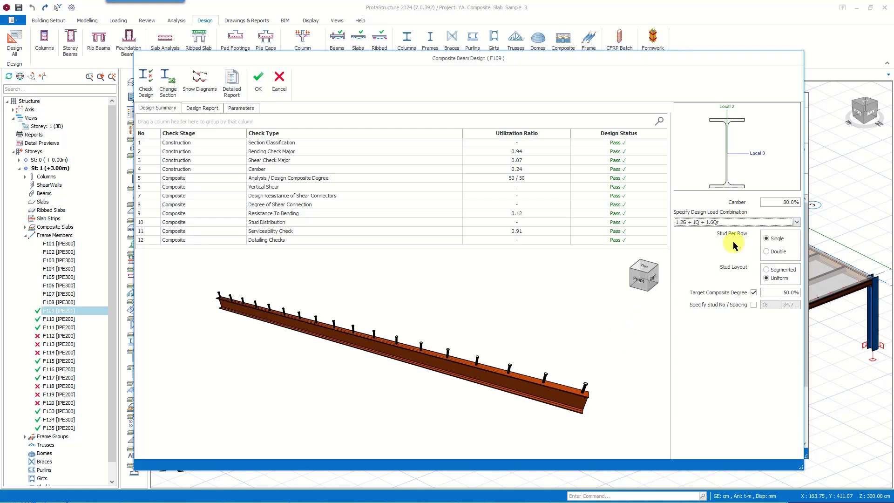
pyautogui.click(776, 240)
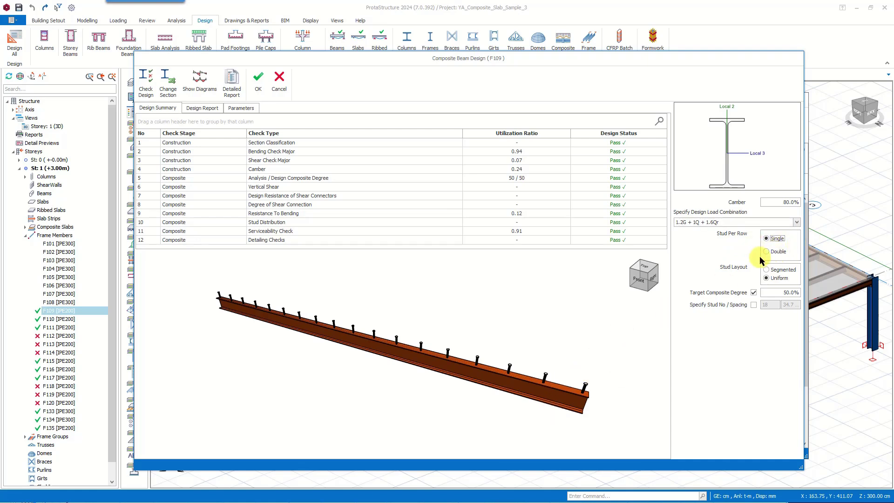
pyautogui.scroll(3, 544, 403)
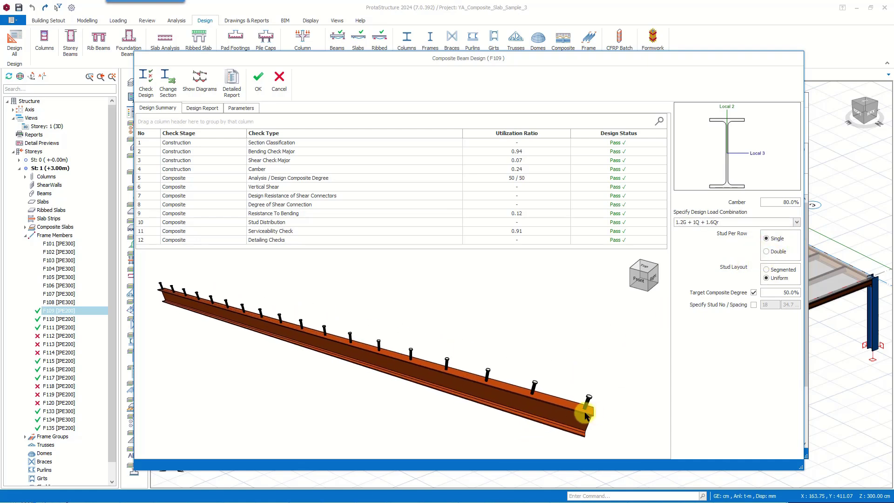
pyautogui.scroll(5, 516, 394)
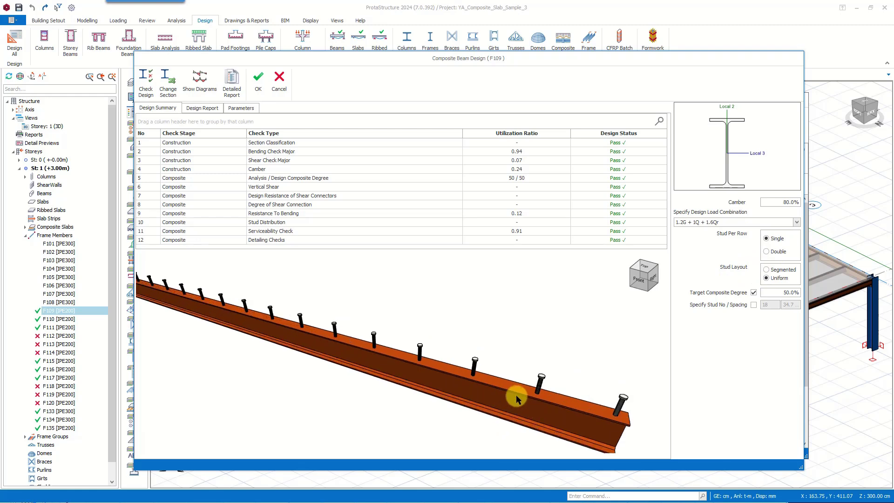
pyautogui.click(767, 252)
pyautogui.moveTo(595, 358); pyautogui.dragTo(588, 401)
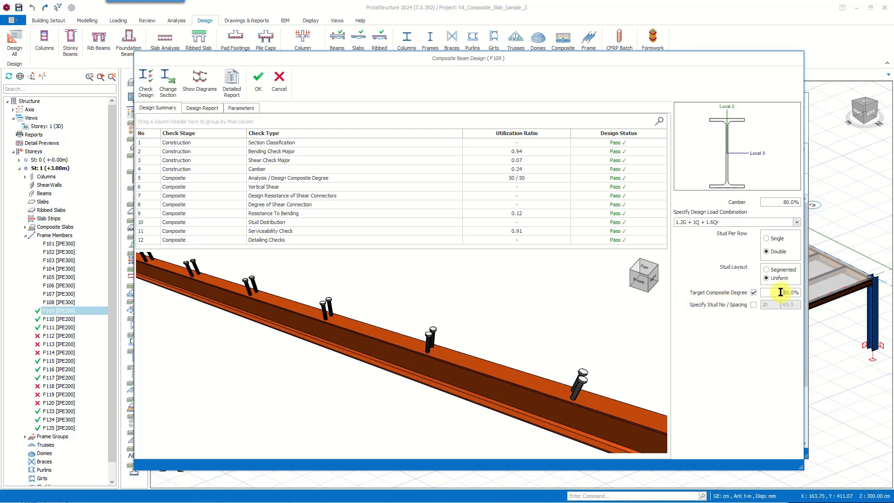
pyautogui.write('55')
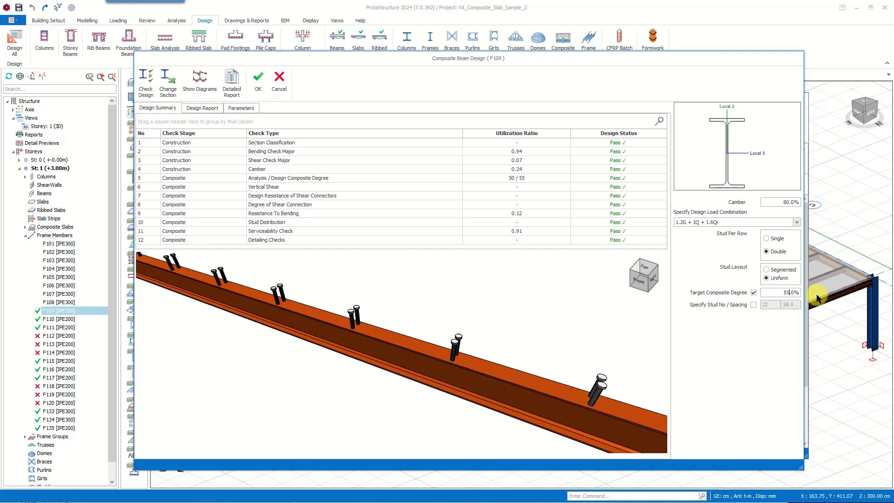
pyautogui.doubleClick(780, 293)
pyautogui.press('Return')
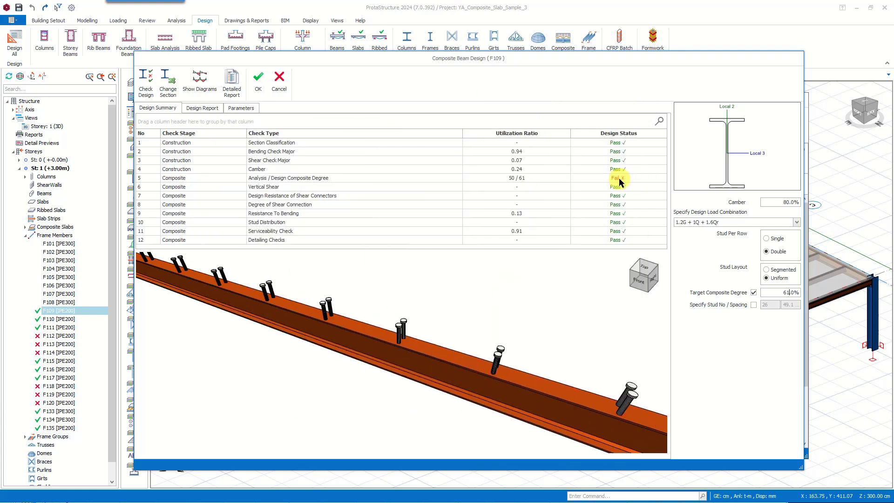
pyautogui.doubleClick(784, 292)
pyautogui.write('50')
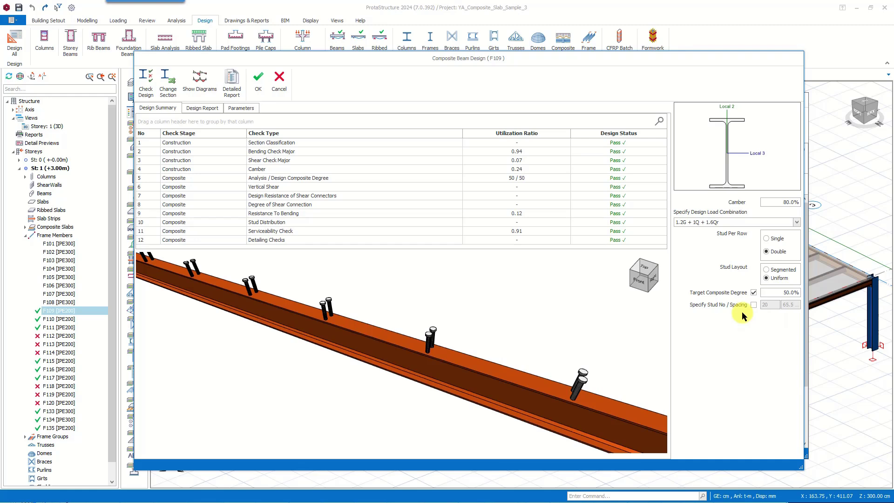
# Show F109's design report full screen, starting at the flexural classification check
pyautogui.click(202, 108)
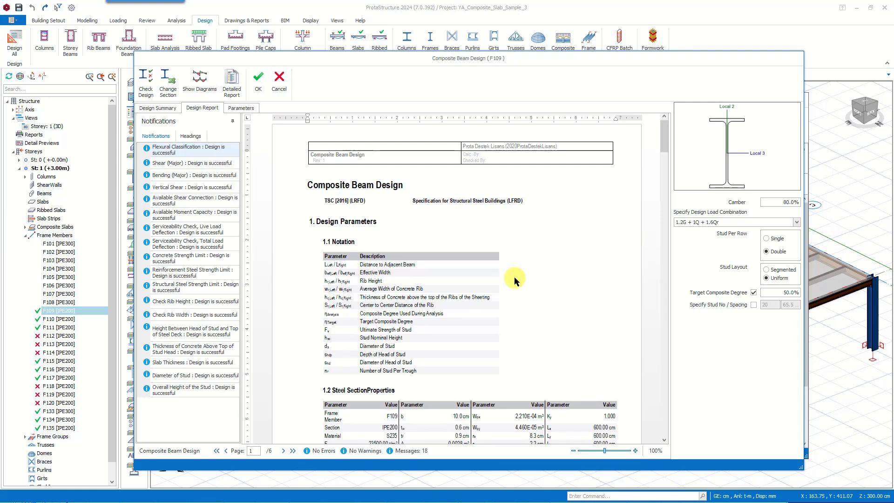
pyautogui.doubleClick(543, 57)
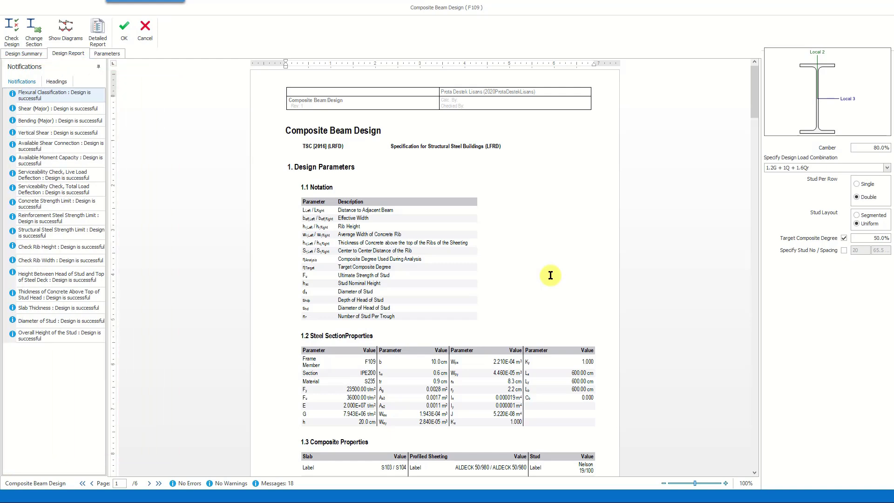
pyautogui.click(58, 97)
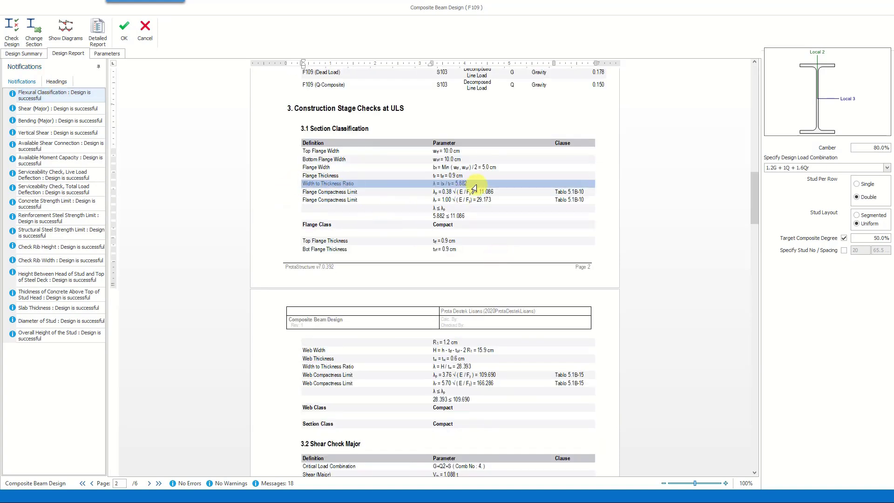
pyautogui.scroll(15, 595, 208)
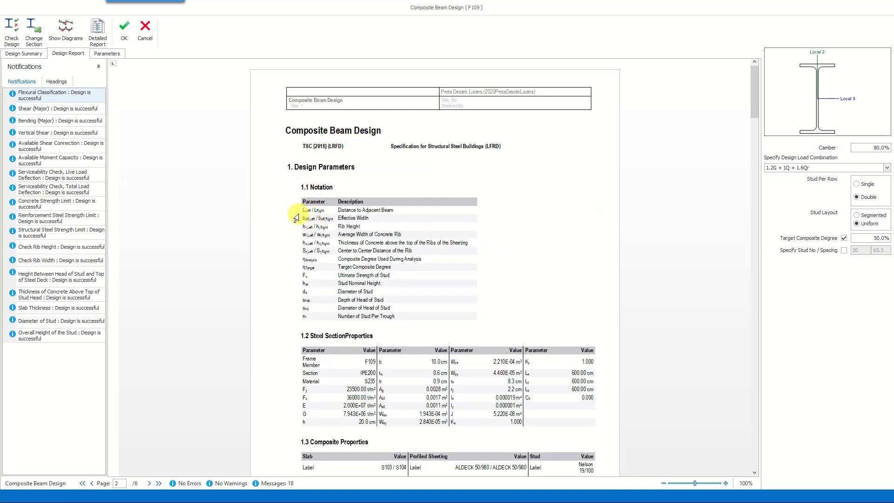
pyautogui.scroll(-3, 487, 310)
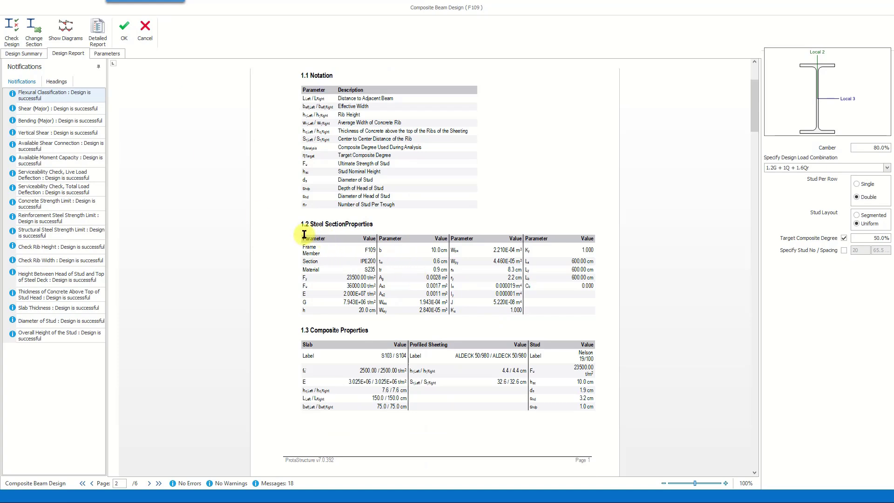
pyautogui.scroll(-3, 582, 316)
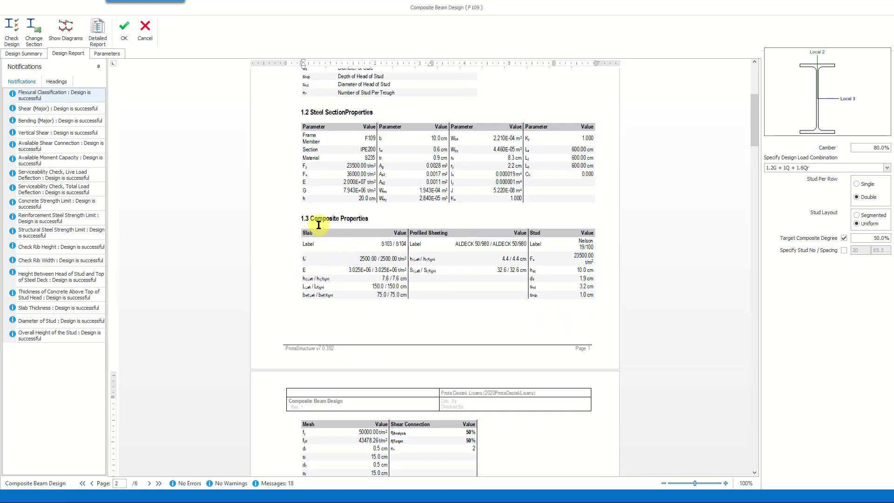
pyautogui.scroll(-3, 514, 343)
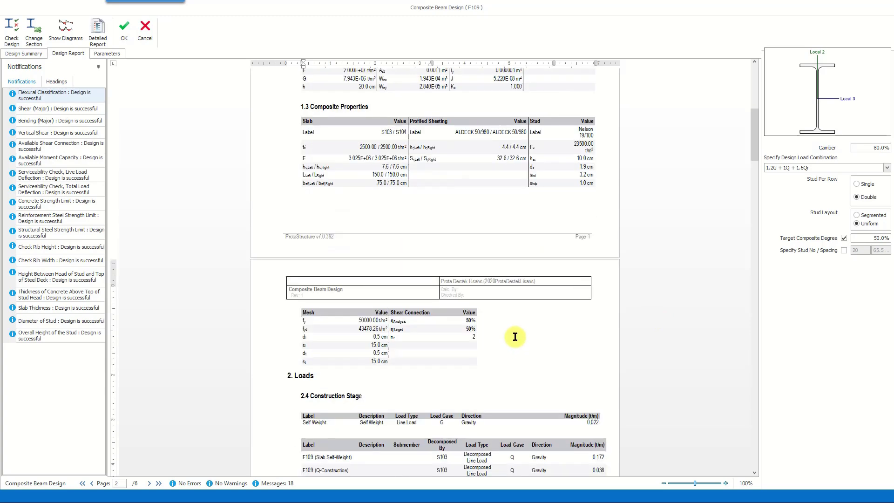
# Read through the rest of the report and set the stud layout to Segmented
pyautogui.scroll(-5, 515, 337)
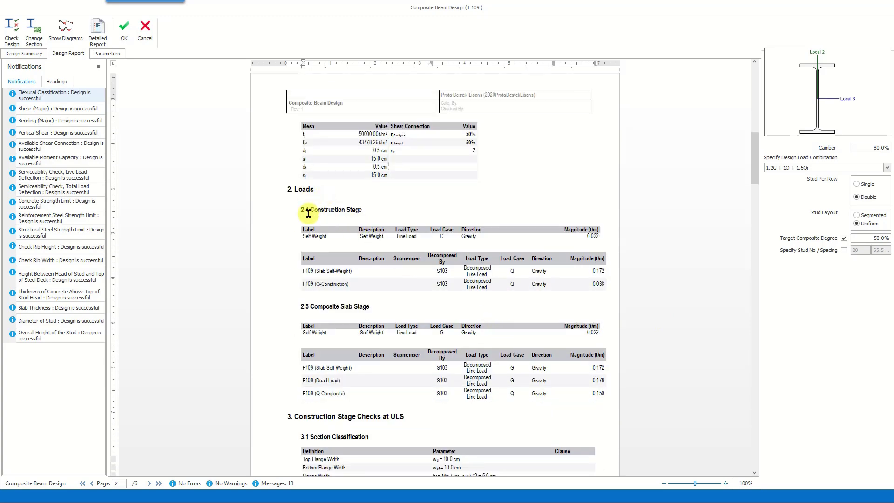
pyautogui.scroll(-6, 547, 392)
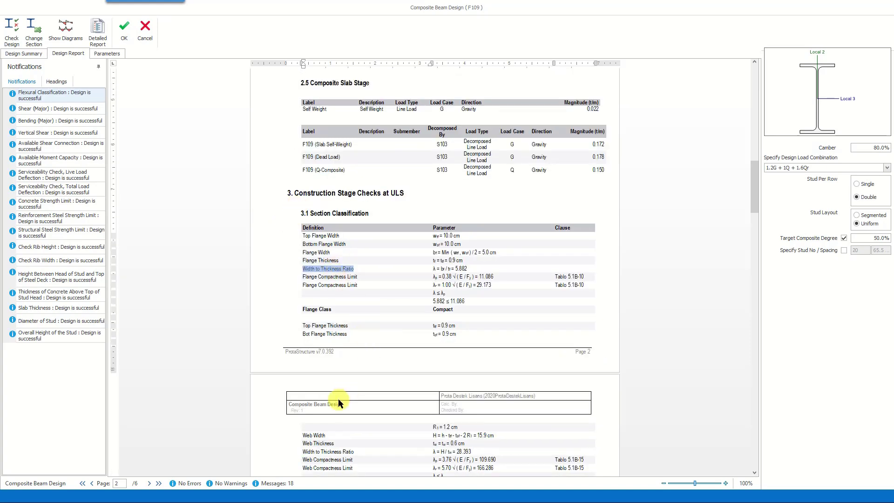
pyautogui.scroll(-12, 365, 379)
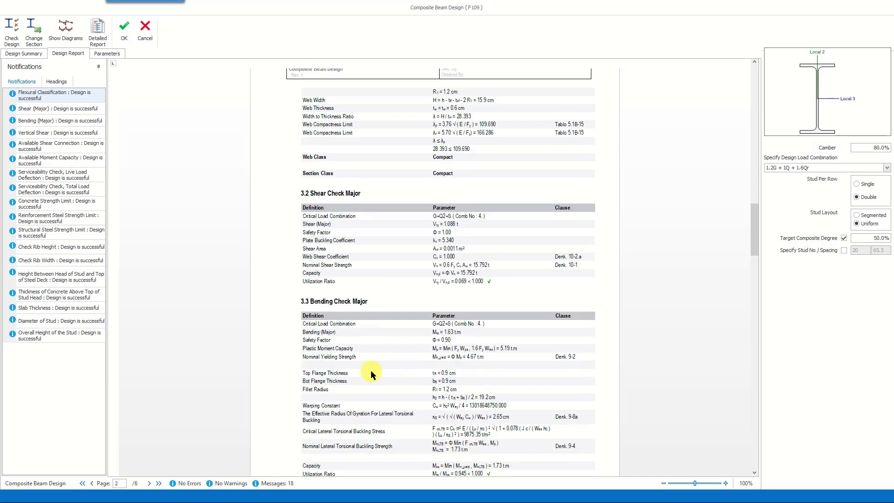
pyautogui.scroll(-11, 371, 370)
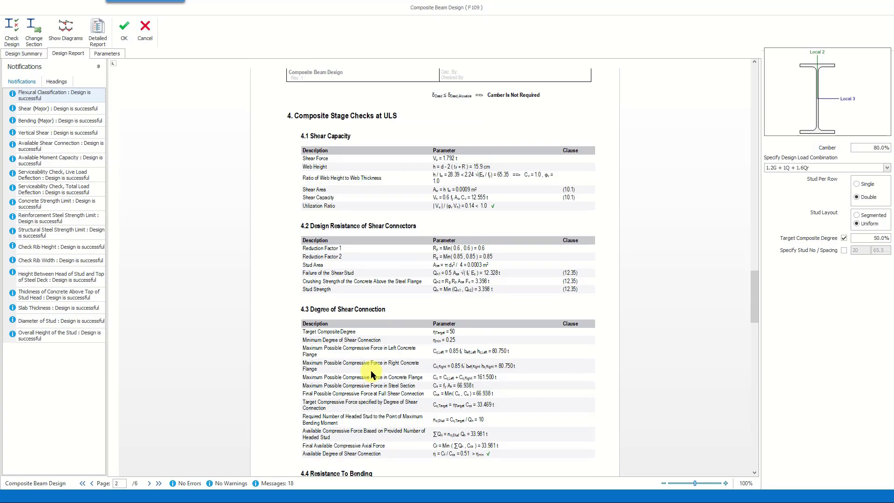
pyautogui.scroll(-12, 371, 370)
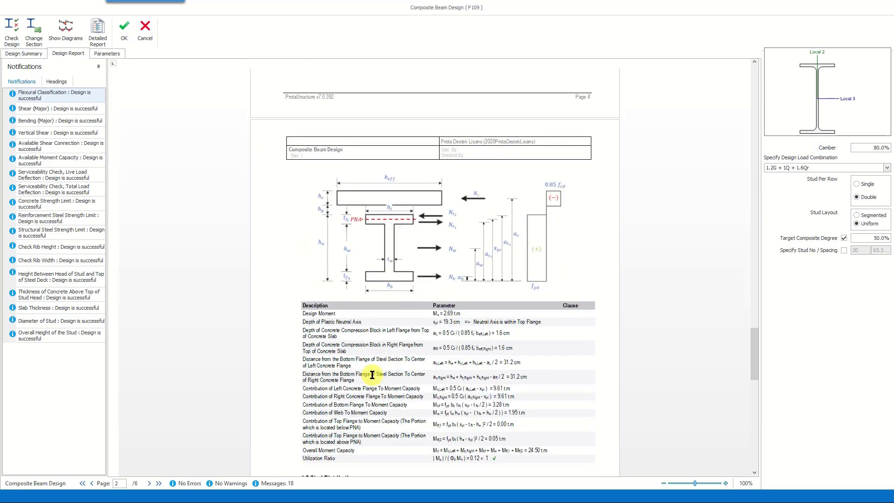
pyautogui.scroll(-1, 372, 374)
pyautogui.scroll(-9, 372, 378)
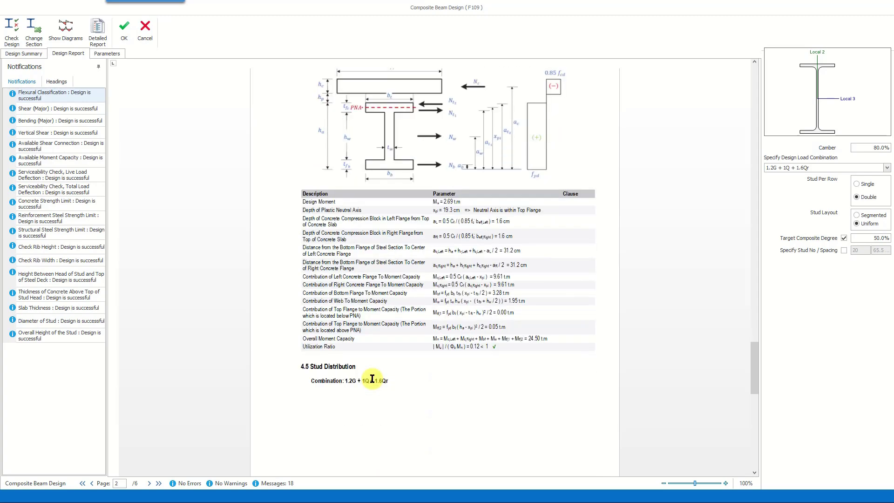
pyautogui.scroll(-3, 460, 331)
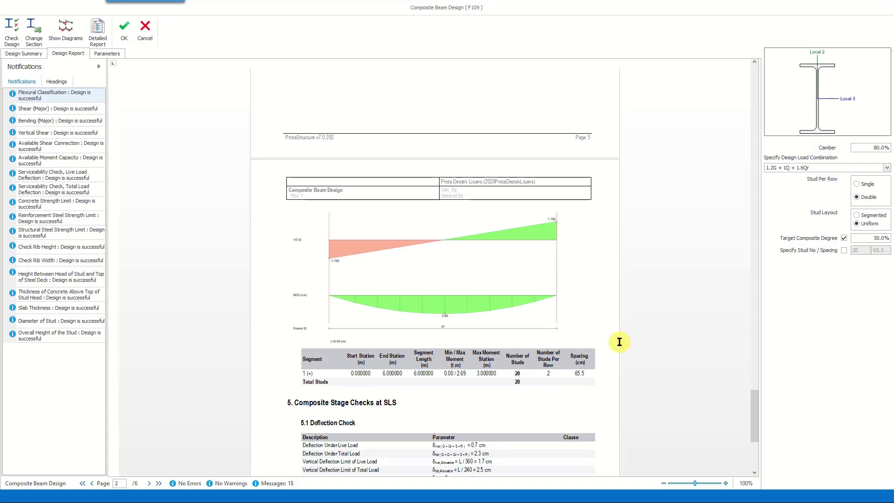
pyautogui.click(859, 215)
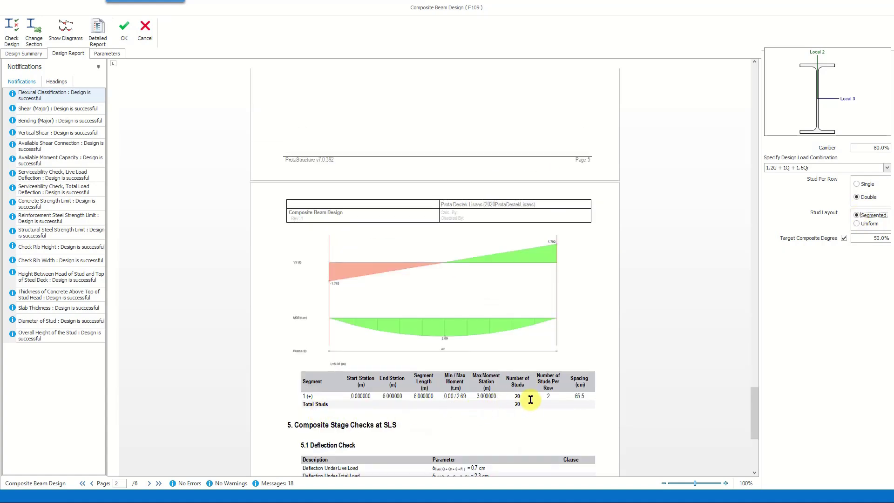
# Check the stud table (20 studs, 65.5 spacing, two per row), then switch to a single stud per row
pyautogui.click(520, 404)
pyautogui.moveTo(519, 404); pyautogui.dragTo(511, 402)
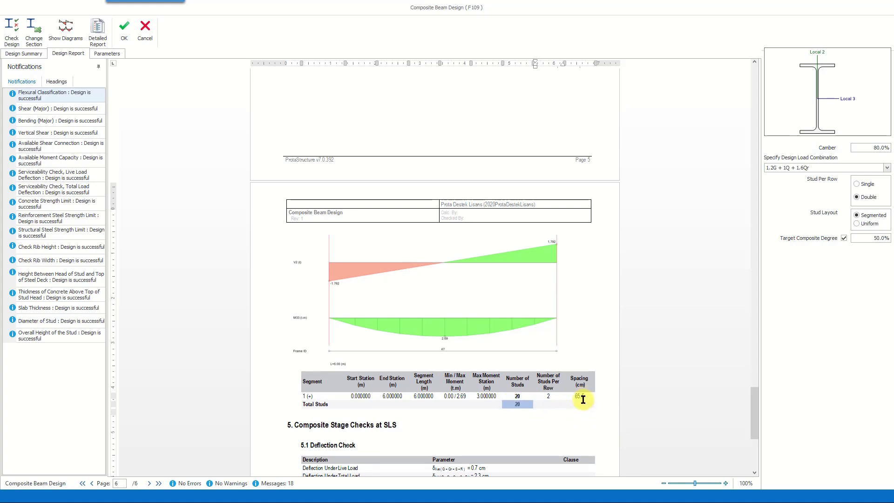
pyautogui.moveTo(587, 395); pyautogui.dragTo(570, 395)
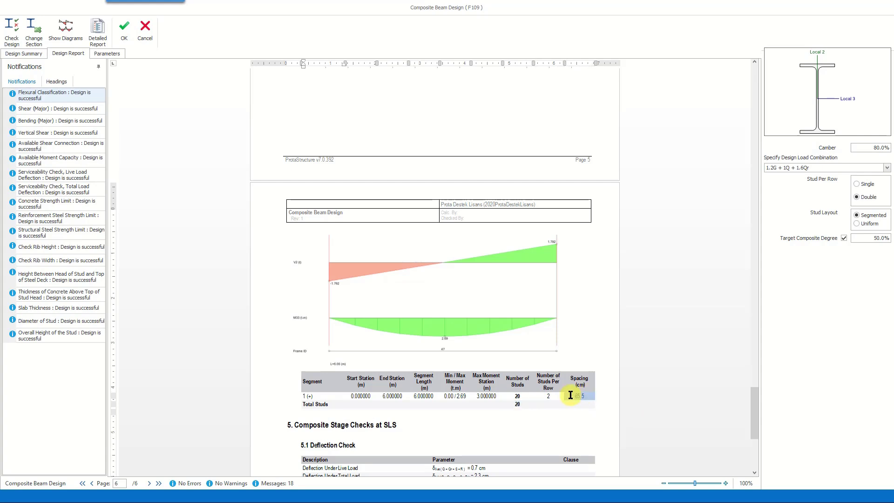
pyautogui.click(559, 421)
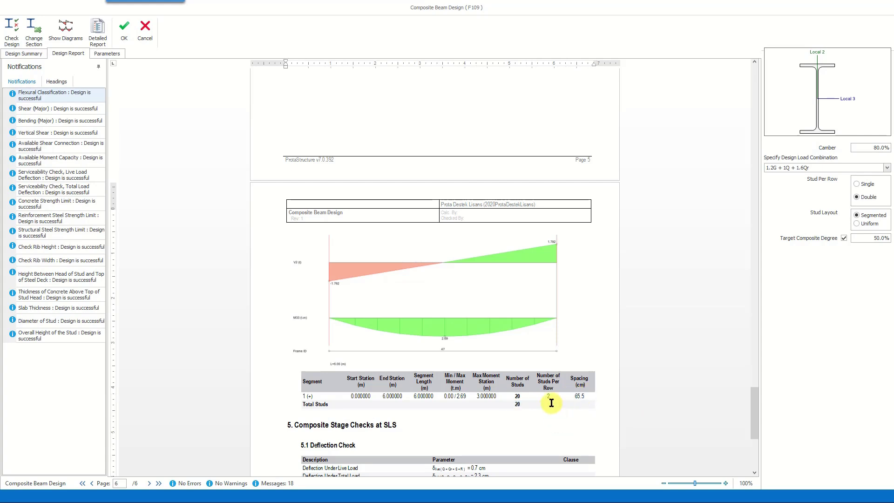
pyautogui.moveTo(553, 396); pyautogui.dragTo(545, 395)
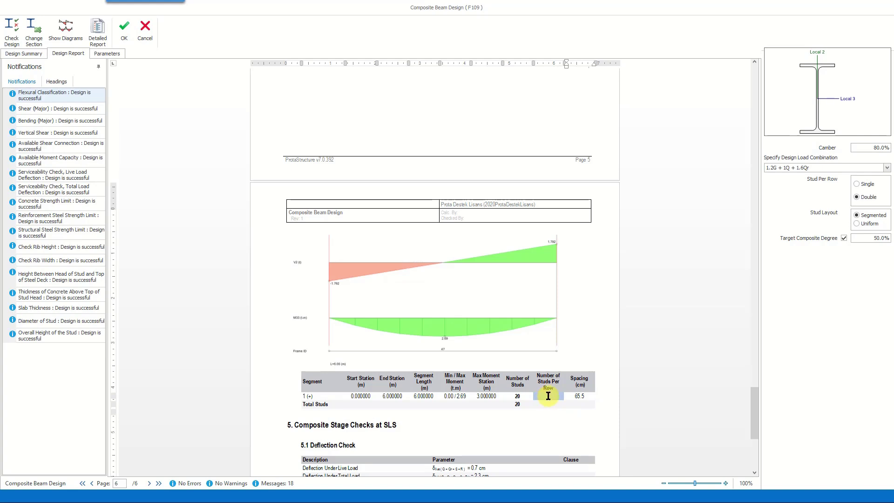
pyautogui.click(857, 184)
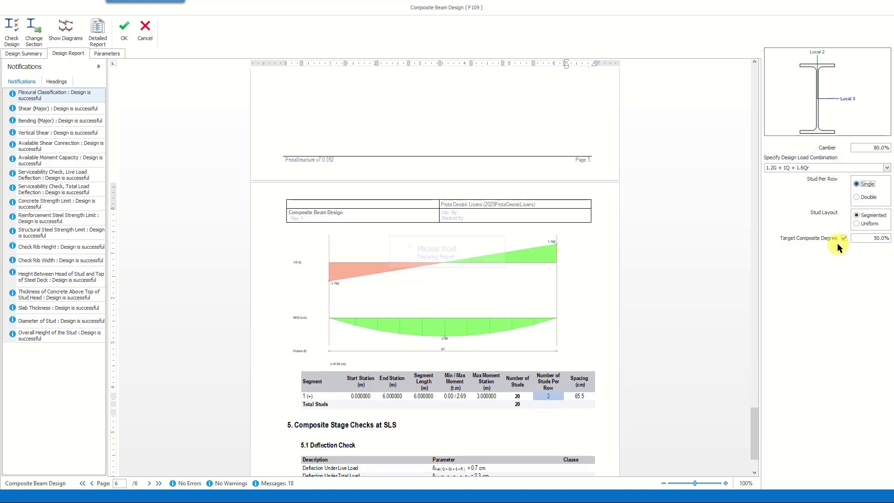
# Review the Detailing Checks clauses 12.8.1 and 12.8.2, then return to report page 1
pyautogui.scroll(-3, 599, 454)
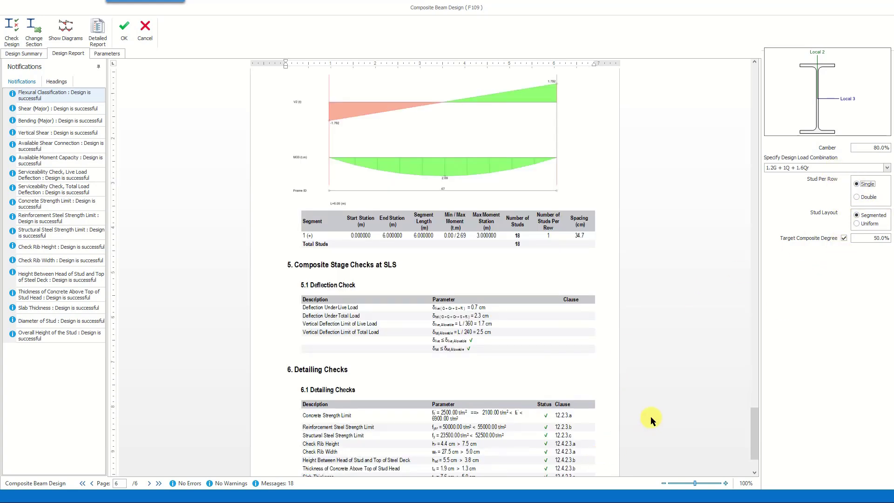
pyautogui.scroll(-1, 601, 420)
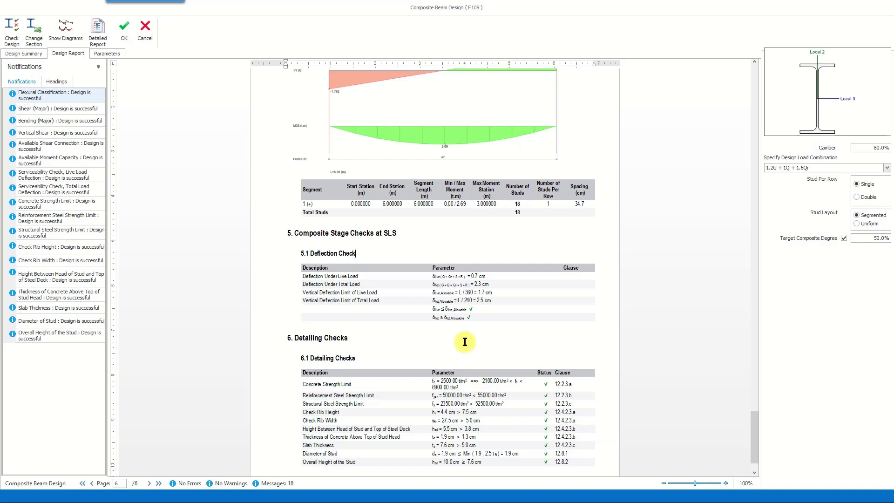
pyautogui.scroll(-1, 593, 399)
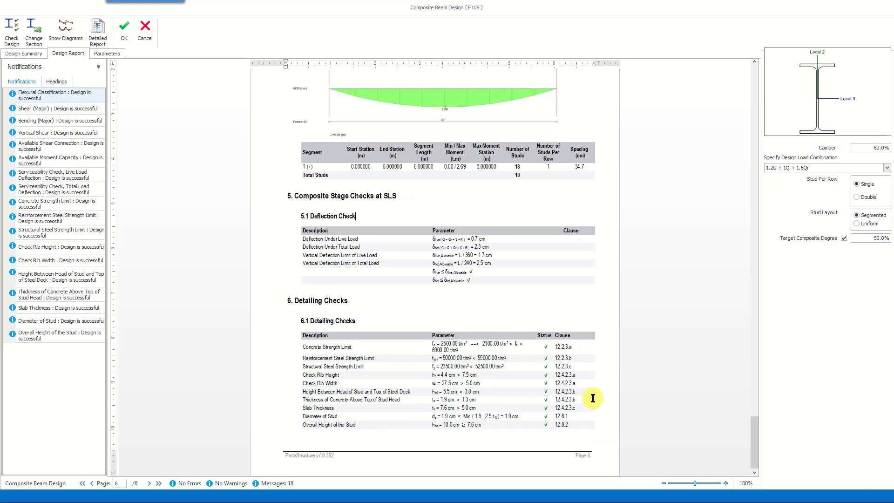
pyautogui.tripleClick(556, 424)
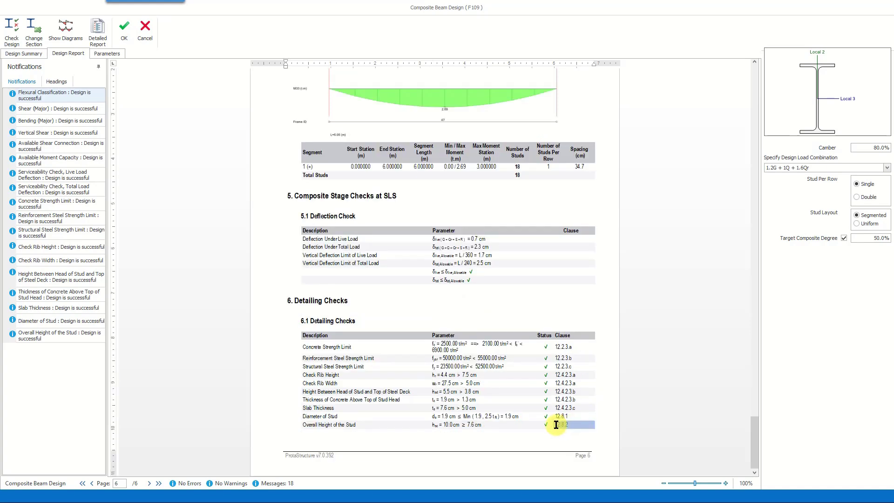
pyautogui.tripleClick(554, 417)
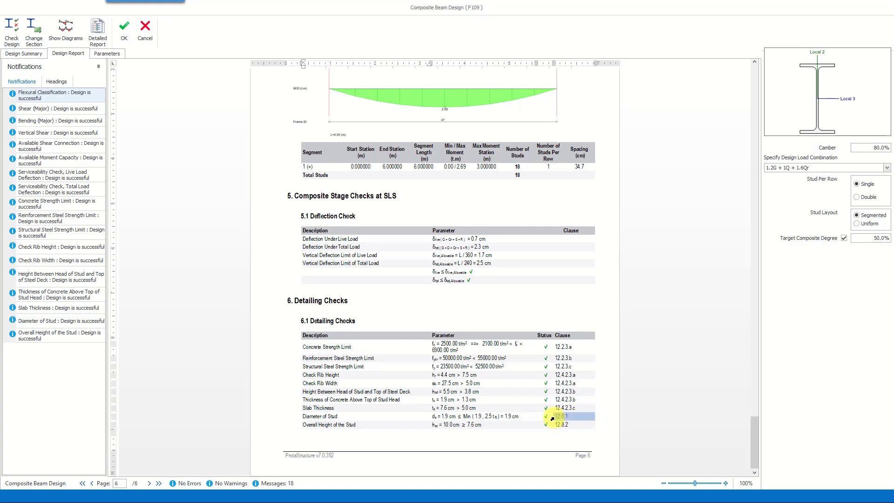
pyautogui.moveTo(582, 408); pyautogui.dragTo(555, 406)
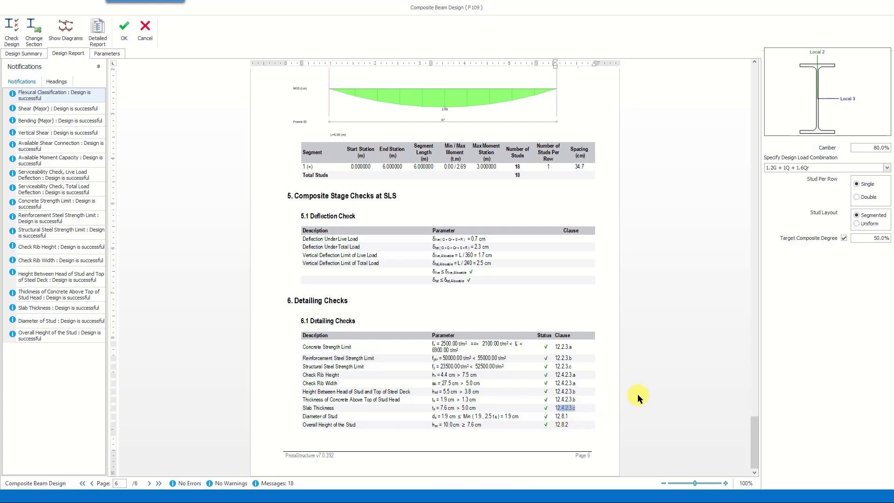
pyautogui.hotkey('ctrl', 'Home')
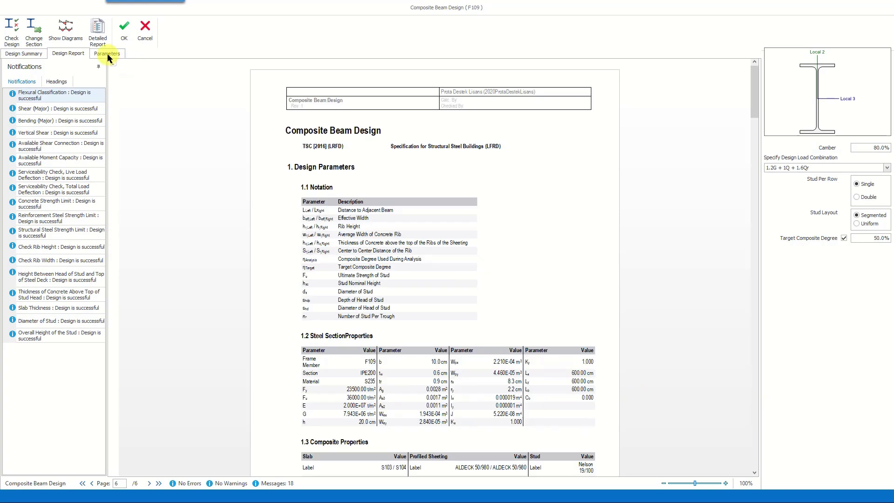
# Leave manual buckling parameter editing off and accept beam F109's design with OK
pyautogui.click(107, 54)
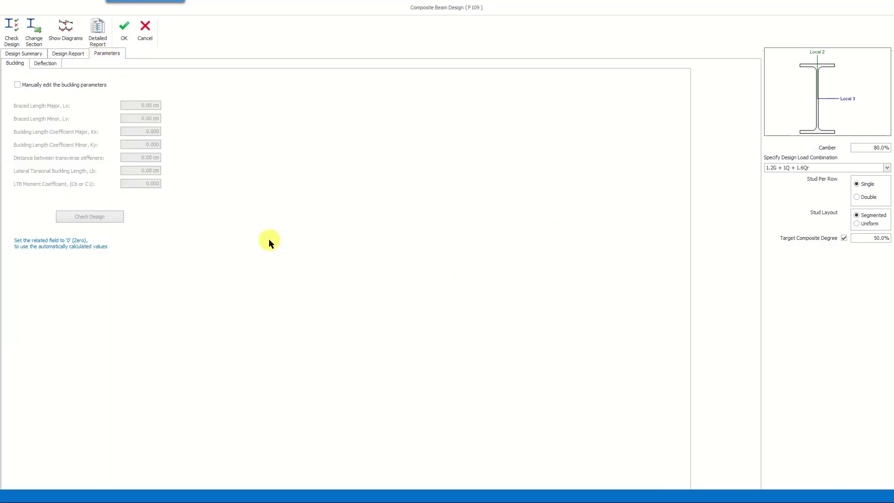
pyautogui.click(45, 63)
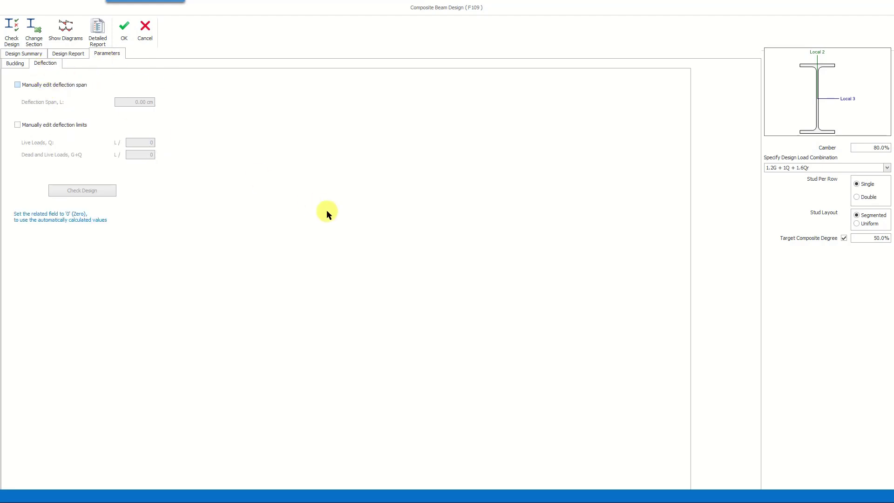
pyautogui.click(15, 63)
pyautogui.click(17, 85)
pyautogui.click(17, 85)
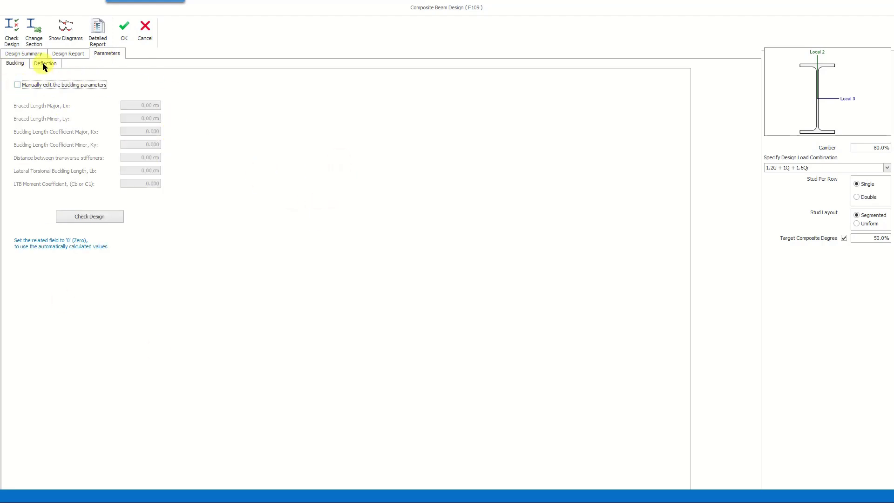
pyautogui.click(120, 29)
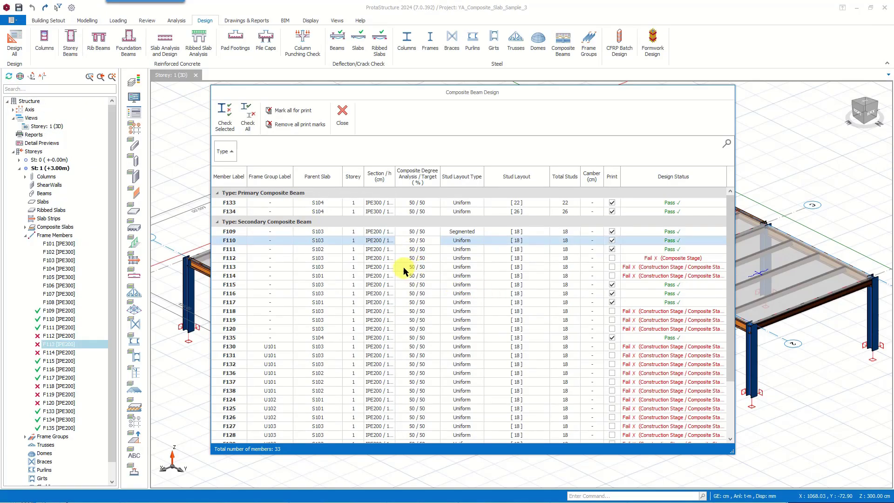
# Open beam F113's design and review its failing bending and serviceability checks in the report
pyautogui.doubleClick(403, 267)
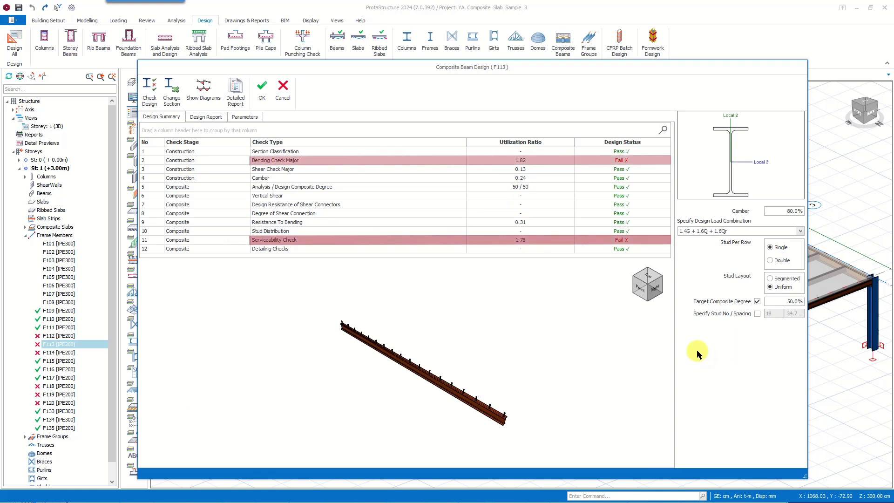
pyautogui.click(156, 160)
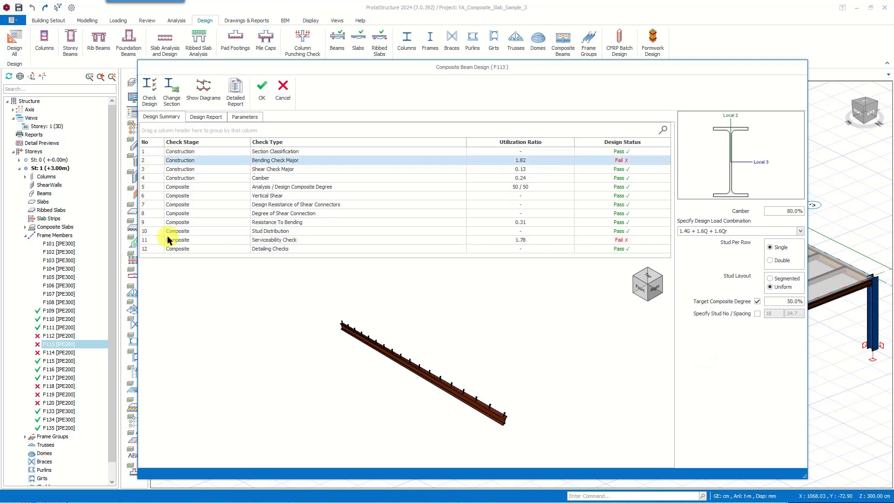
pyautogui.click(242, 241)
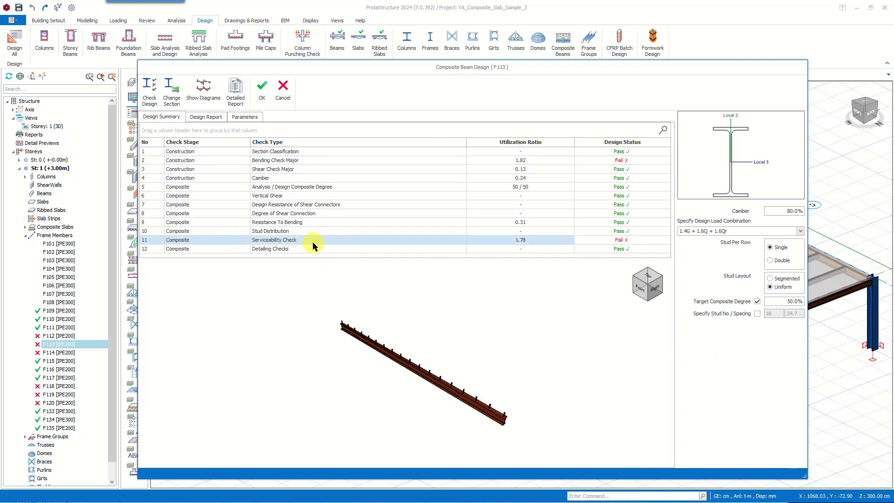
pyautogui.click(205, 117)
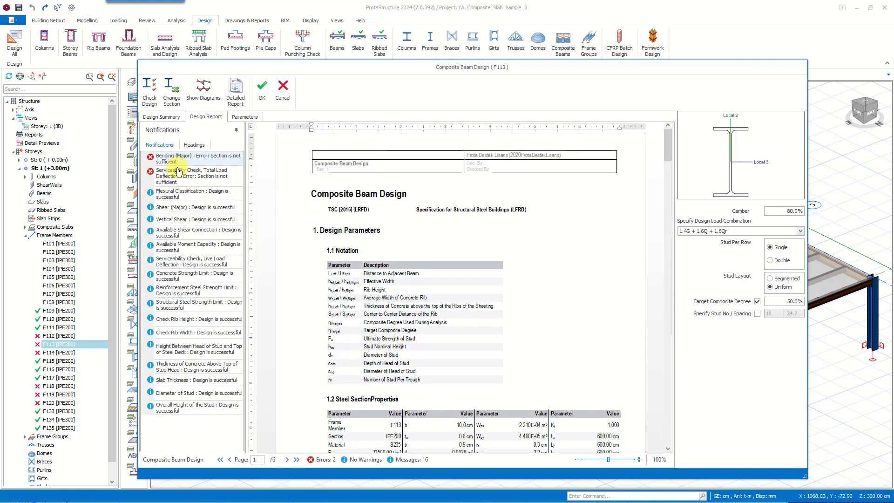
# Locate the 1.820 major bending failure in the maximized report and open IPE200 section choices
pyautogui.click(193, 157)
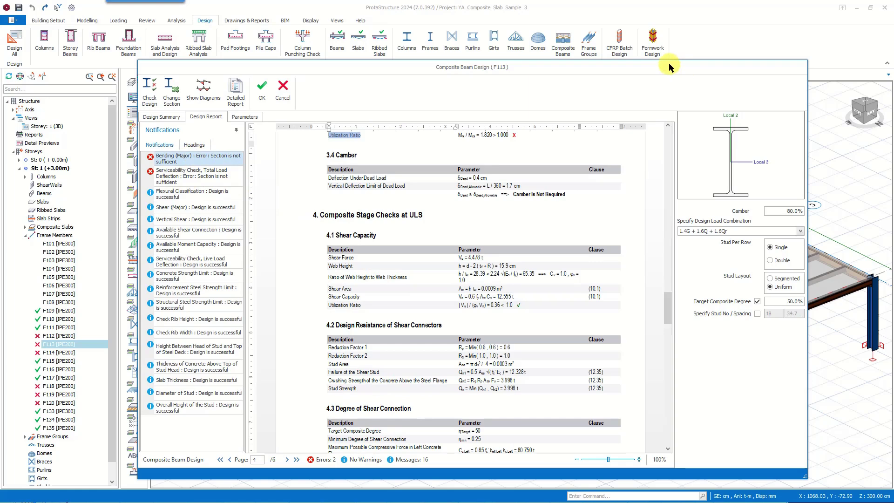
pyautogui.doubleClick(669, 63)
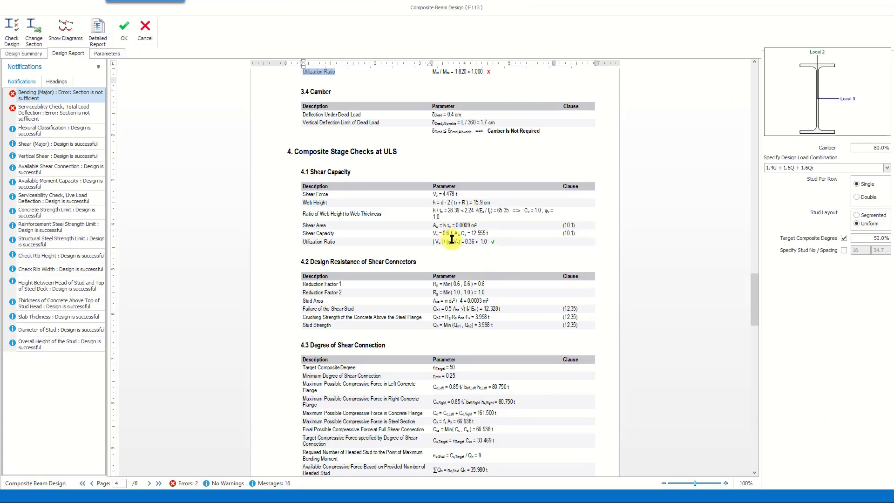
pyautogui.keyDown('ctrl'); pyautogui.scroll(2, 521, 321); pyautogui.keyUp('ctrl')
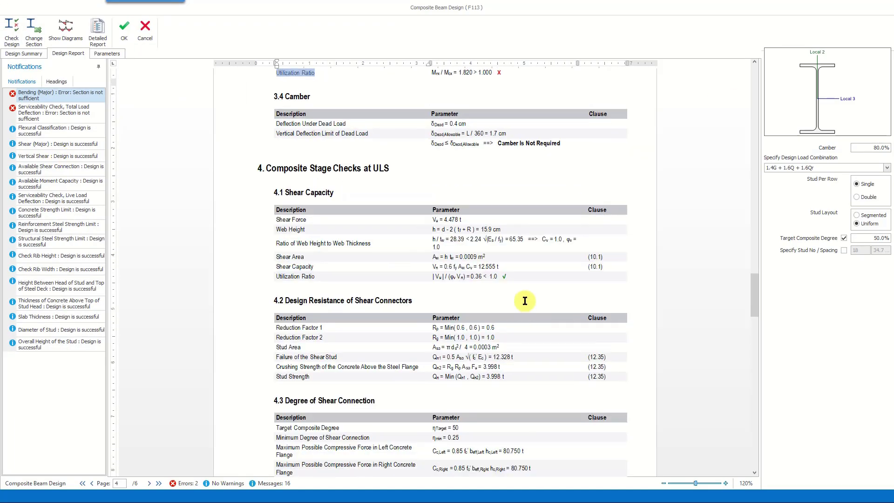
pyautogui.scroll(6, 521, 321)
pyautogui.scroll(1, 506, 376)
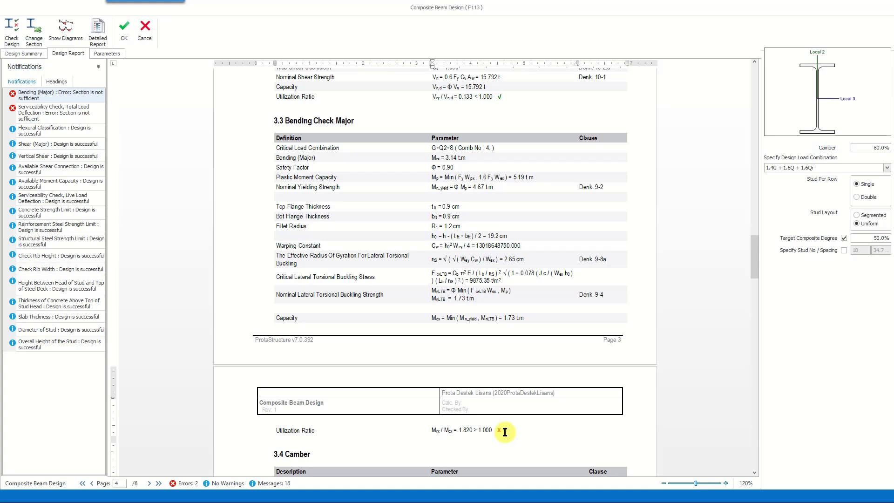
pyautogui.moveTo(502, 432); pyautogui.dragTo(427, 427)
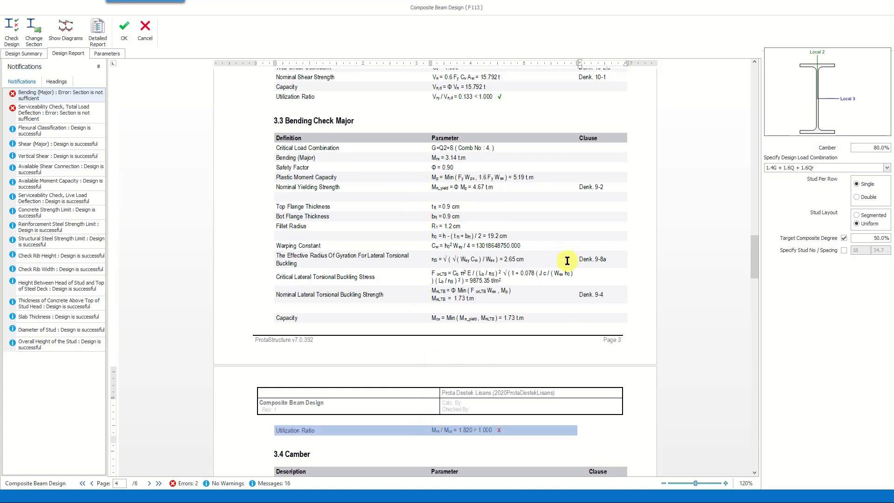
pyautogui.press('Right')
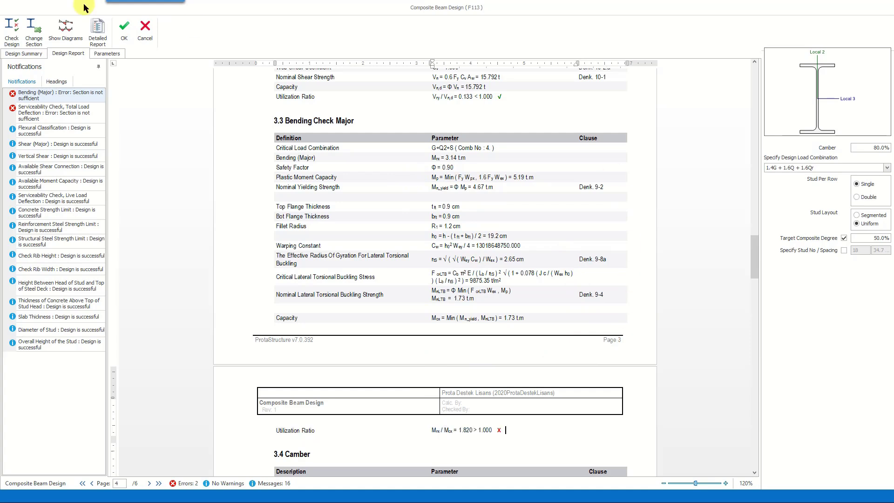
pyautogui.click(34, 41)
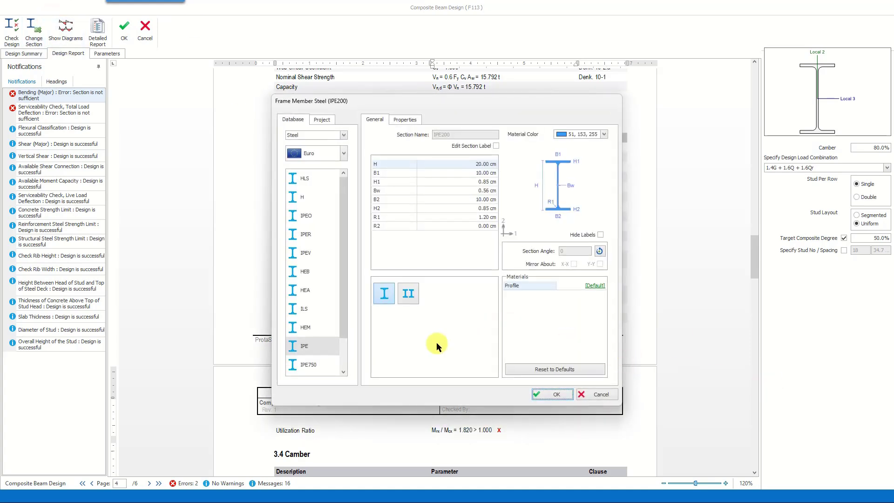
# Change beam F113's section to IPE240 and recheck it
pyautogui.click(309, 347)
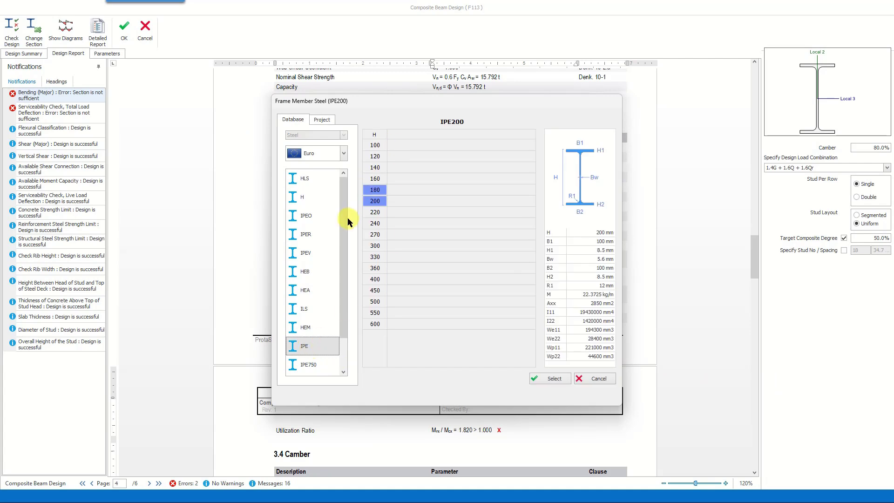
pyautogui.click(375, 223)
pyautogui.click(555, 379)
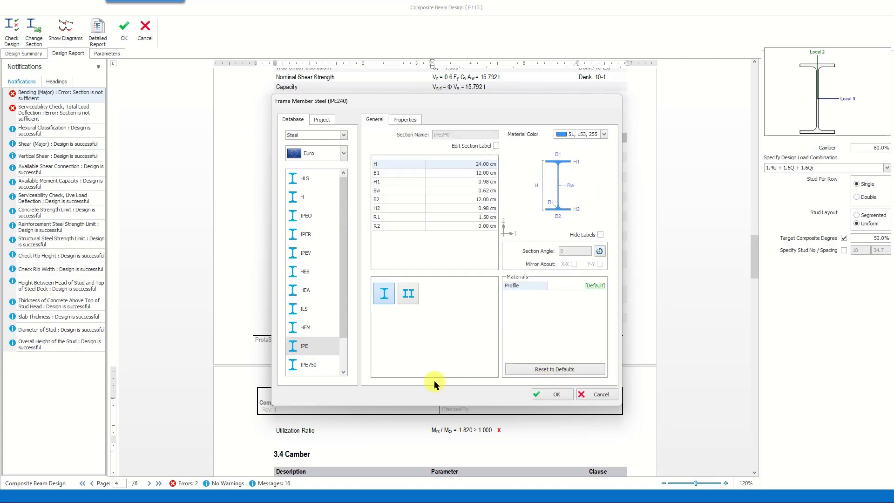
pyautogui.click(560, 394)
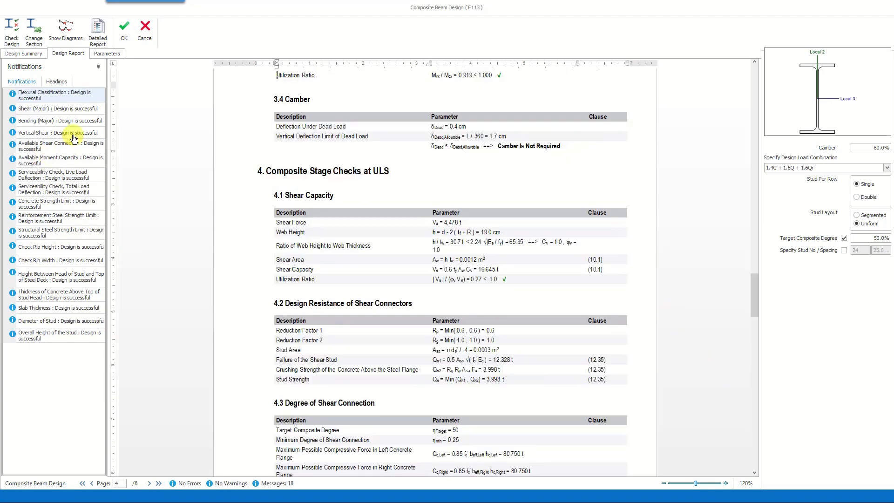
# Review the new 0.919 bending ratio and buckling parameters, then accept F113's IPE240 design
pyautogui.scroll(-4, 618, 360)
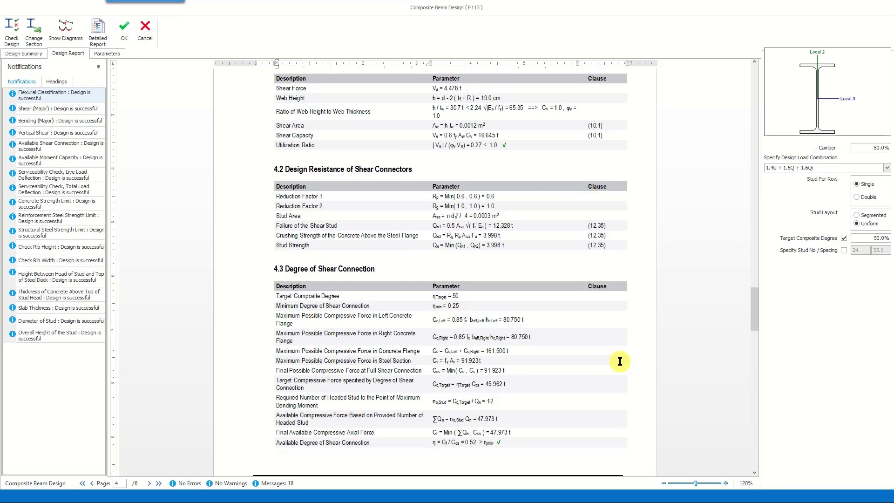
pyautogui.click(59, 121)
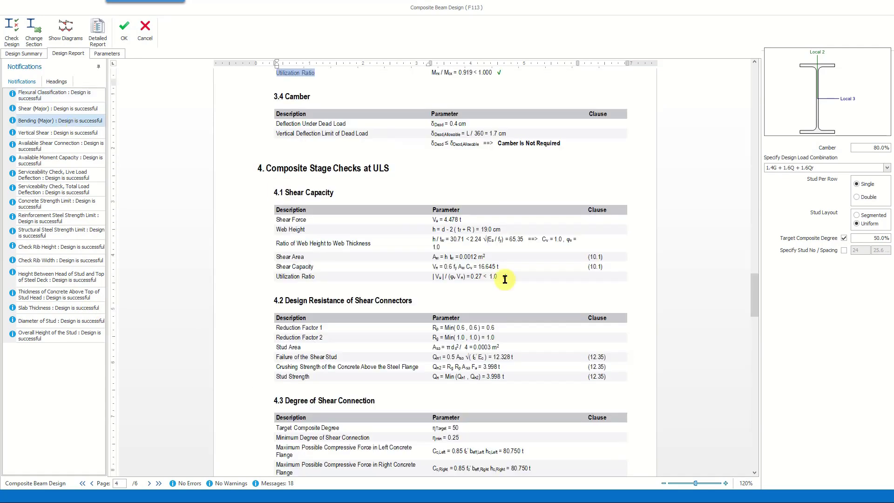
pyautogui.scroll(5, 506, 307)
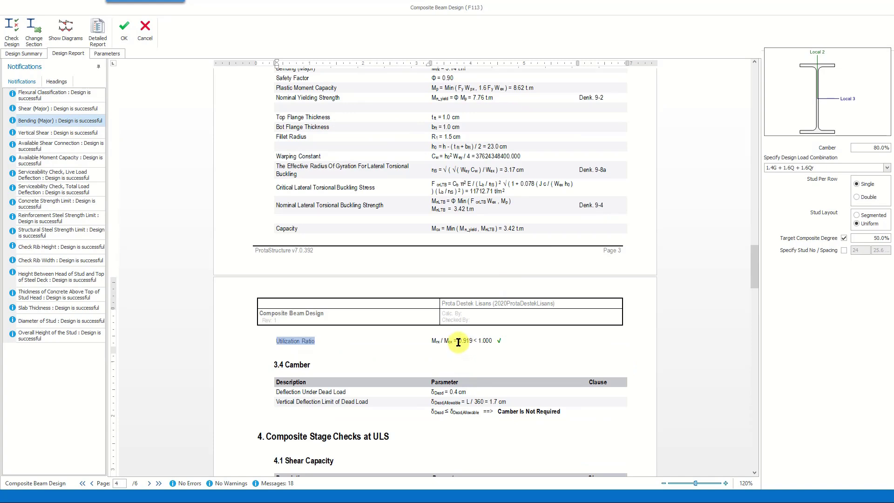
pyautogui.moveTo(459, 341); pyautogui.dragTo(470, 341)
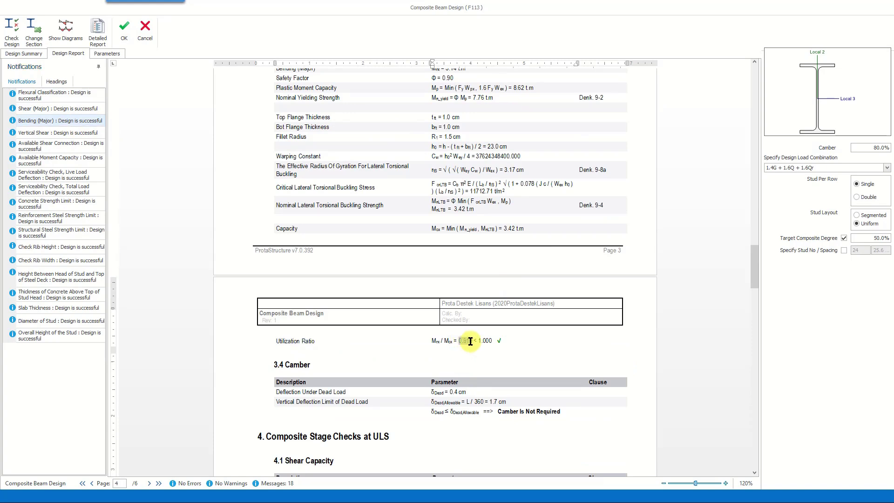
pyautogui.click(507, 342)
pyautogui.scroll(1, 509, 344)
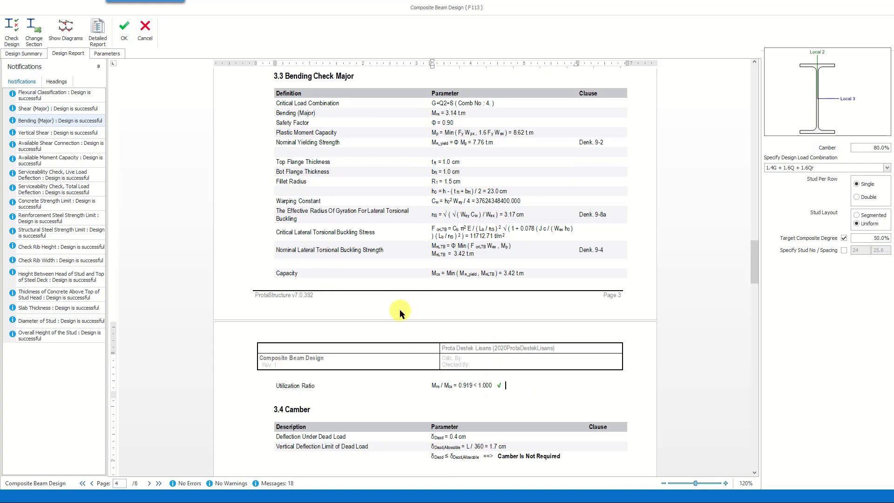
pyautogui.click(107, 54)
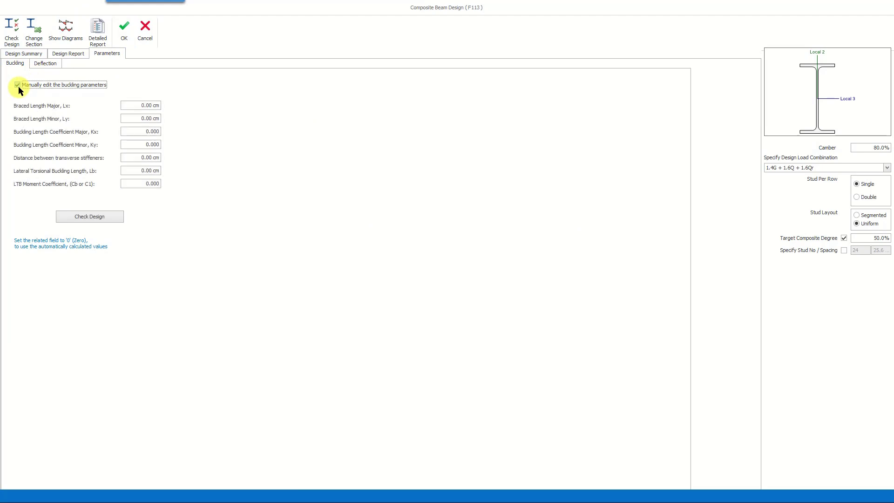
pyautogui.click(134, 105)
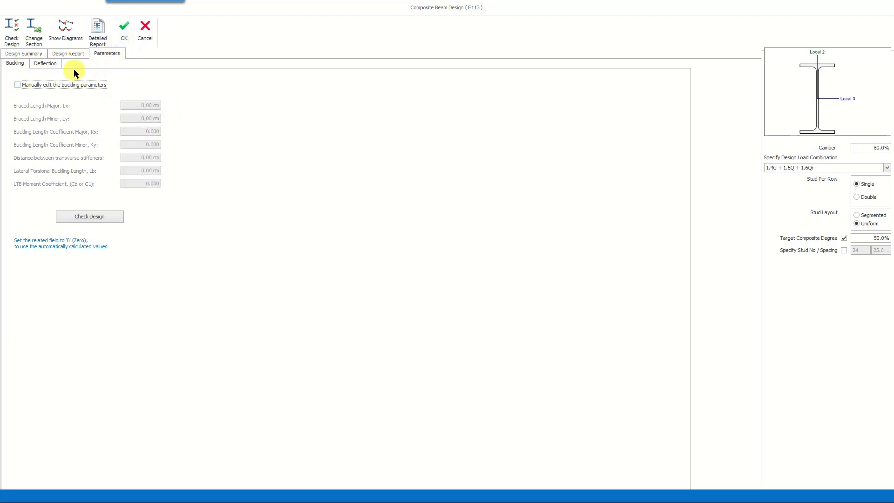
pyautogui.click(65, 54)
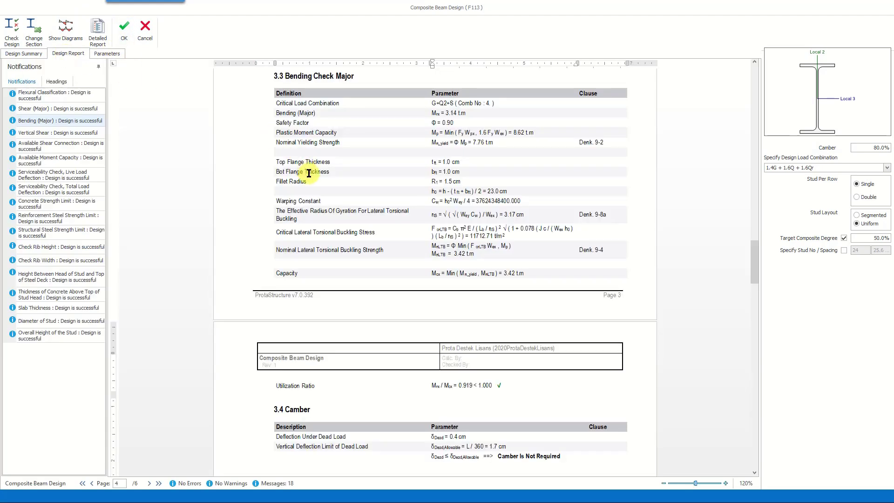
pyautogui.click(124, 28)
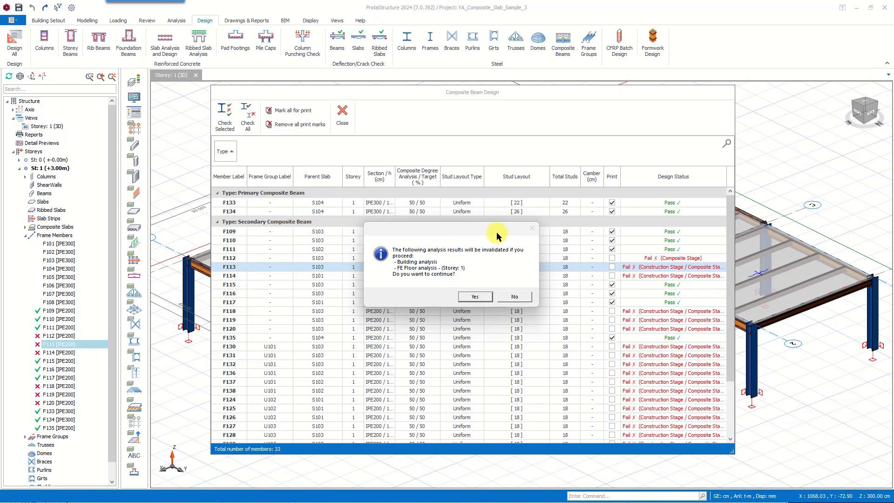
# Accept invalidating the analysis results and rerun the building analysis
pyautogui.click(476, 297)
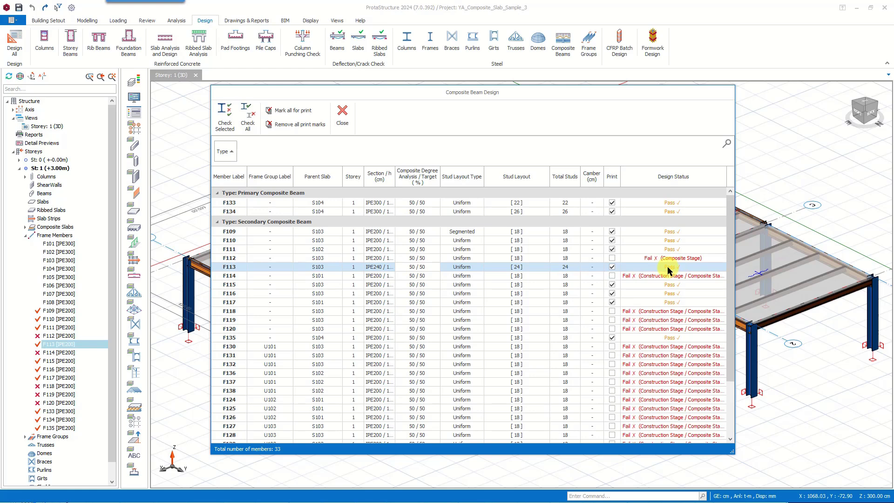
pyautogui.click(342, 115)
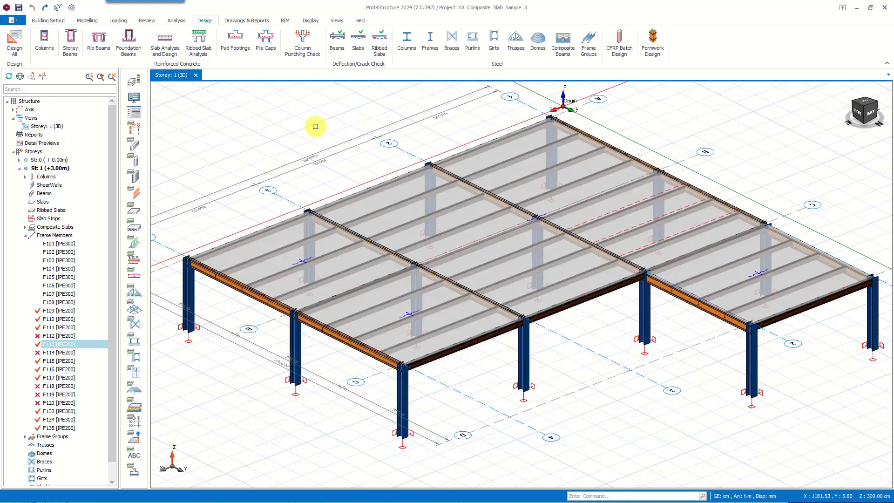
pyautogui.click(176, 21)
pyautogui.click(36, 56)
pyautogui.click(411, 110)
pyautogui.press('Return')
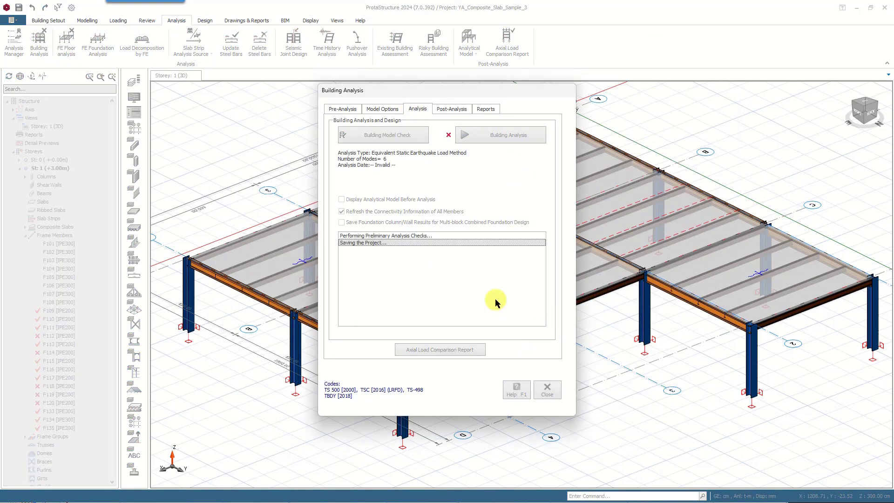
pyautogui.click(556, 375)
pyautogui.click(205, 20)
# Recheck all composite beams, confirm F113 passes at IPE240, and close the list
pyautogui.click(563, 42)
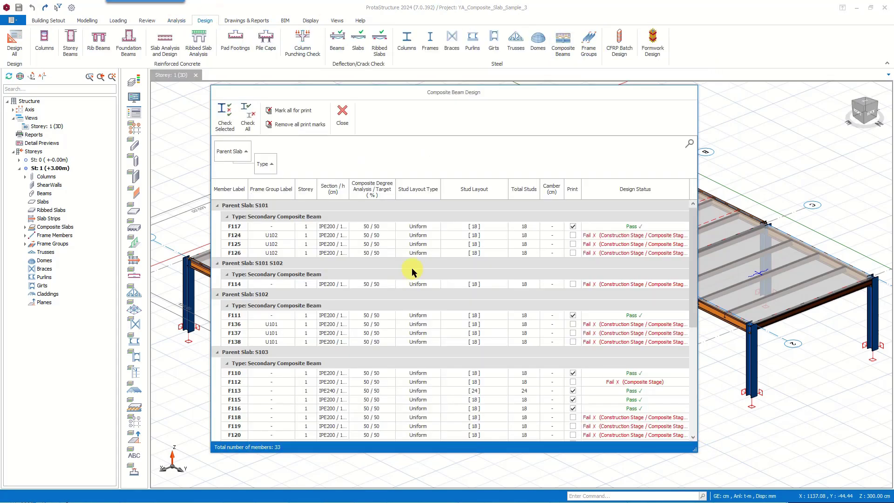
pyautogui.click(245, 116)
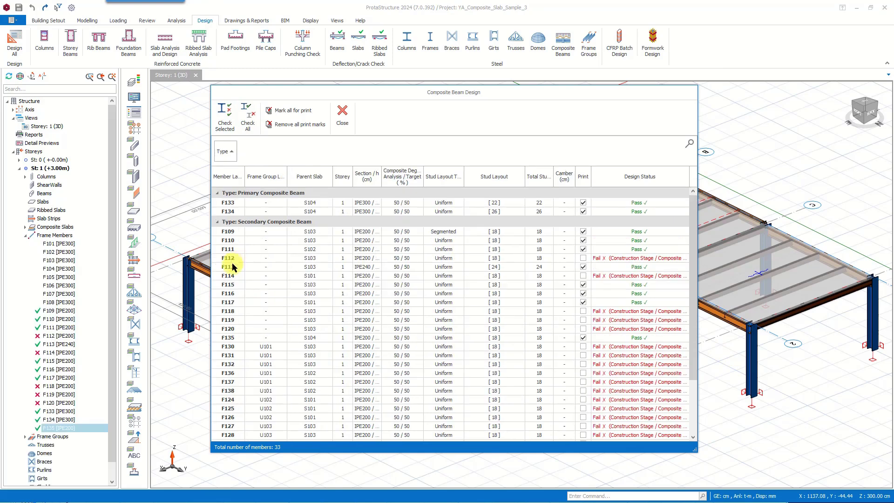
pyautogui.click(234, 269)
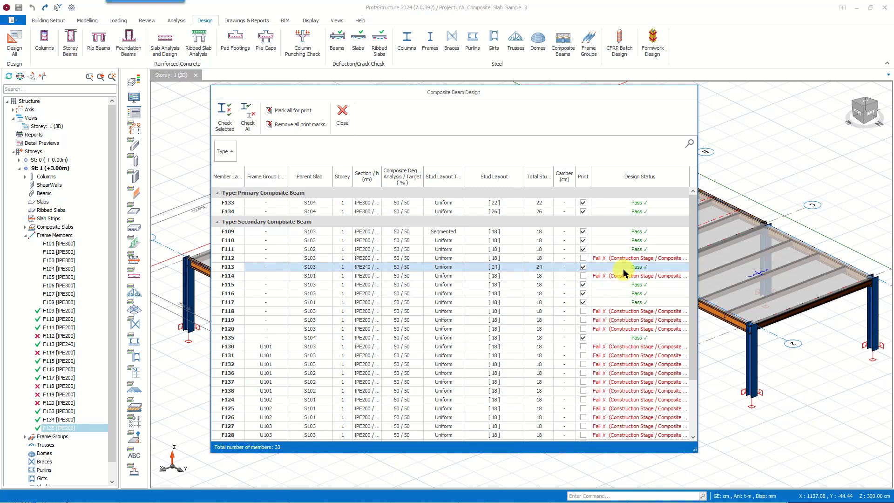
pyautogui.click(342, 114)
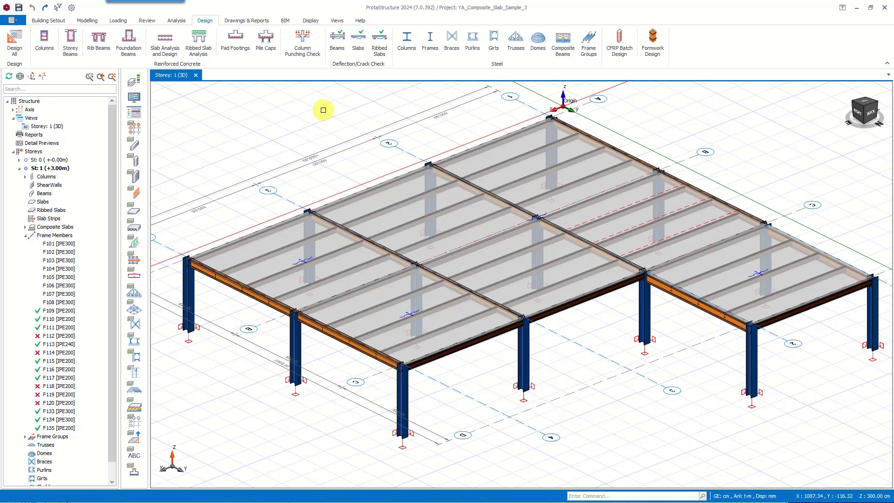
# Check primary beams F101–F108; all IPE300 sections fail with ratios above 1.00
pyautogui.click(432, 42)
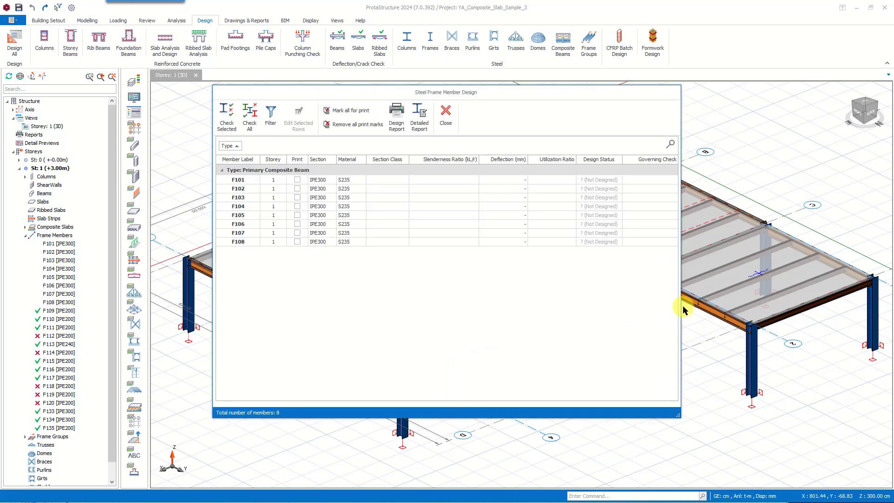
pyautogui.click(243, 183)
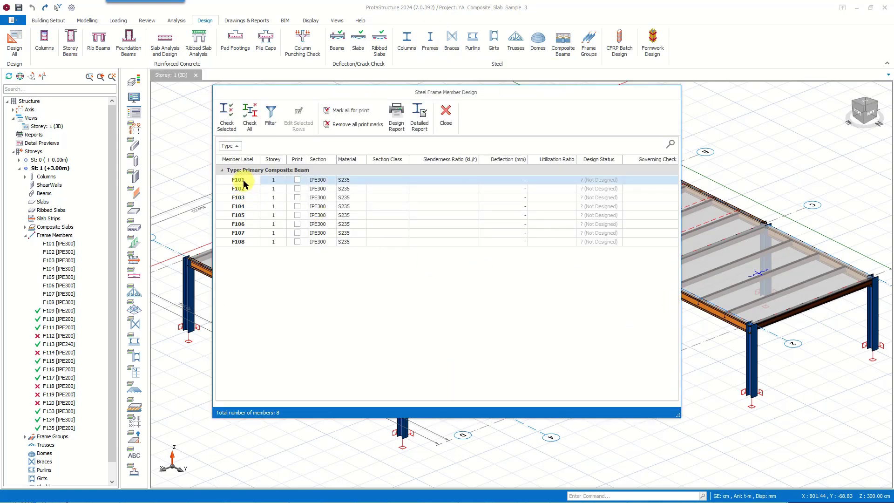
pyautogui.click(246, 188)
pyautogui.click(247, 197)
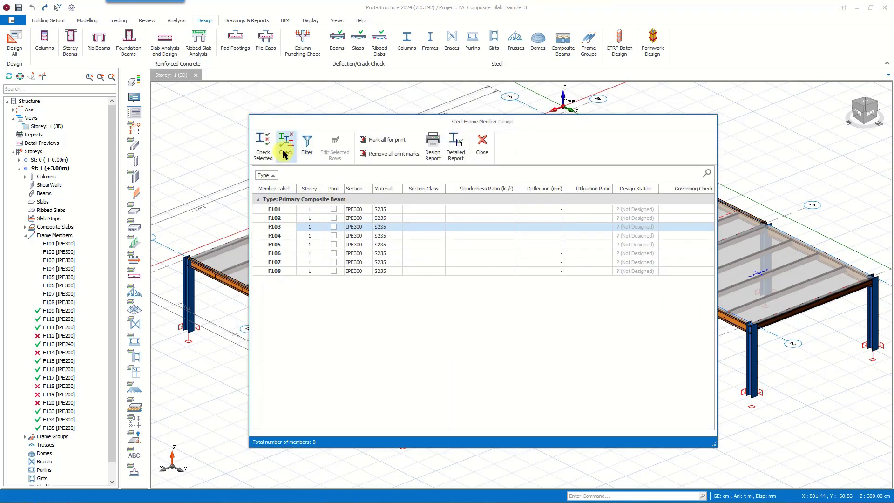
pyautogui.click(287, 146)
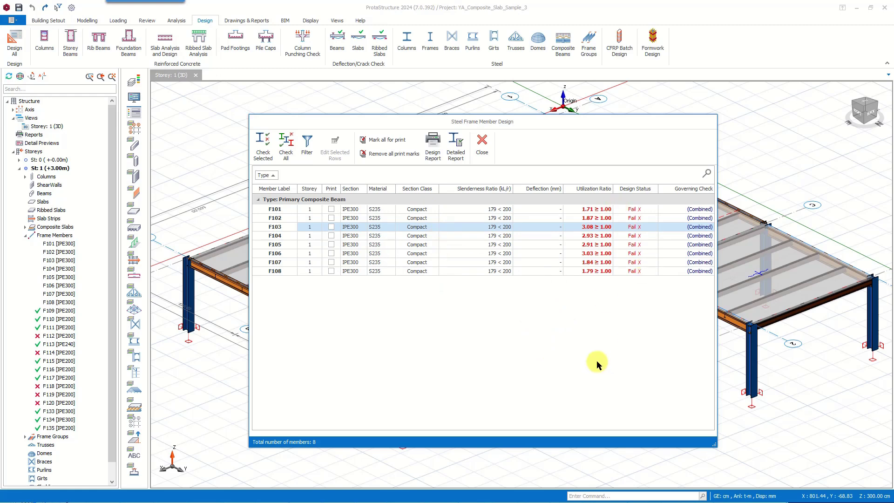
pyautogui.click(449, 181)
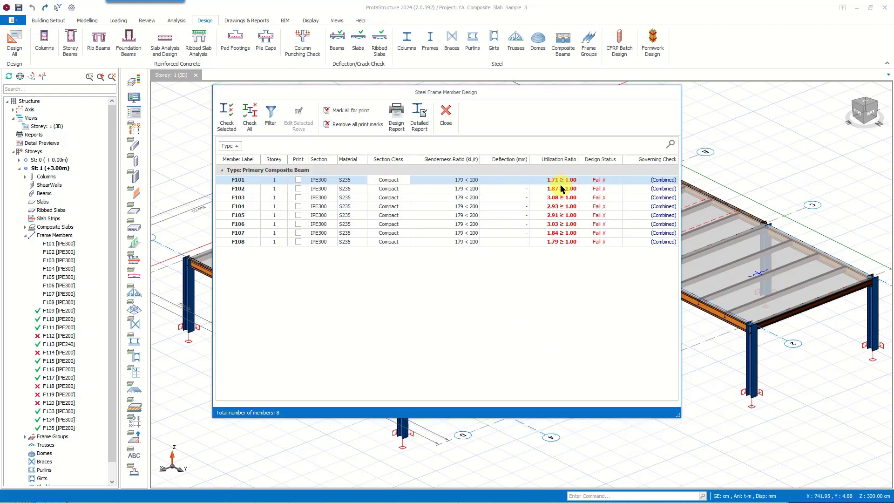
pyautogui.click(419, 118)
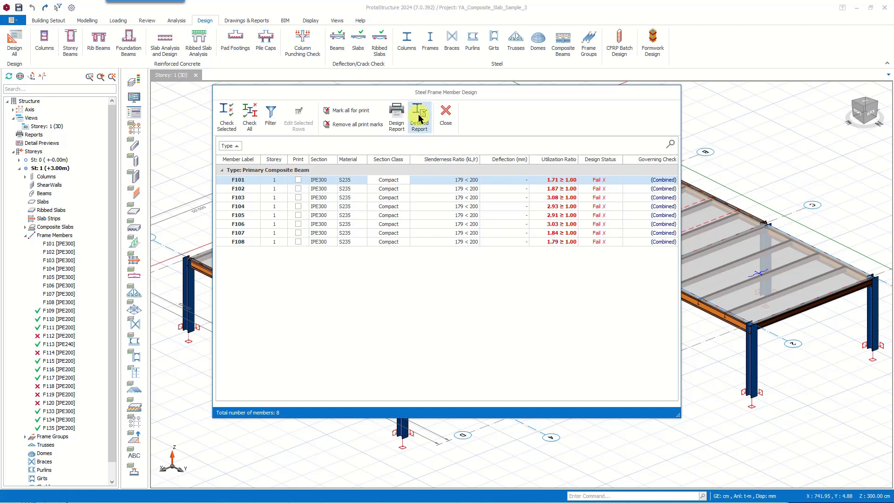
pyautogui.click(447, 117)
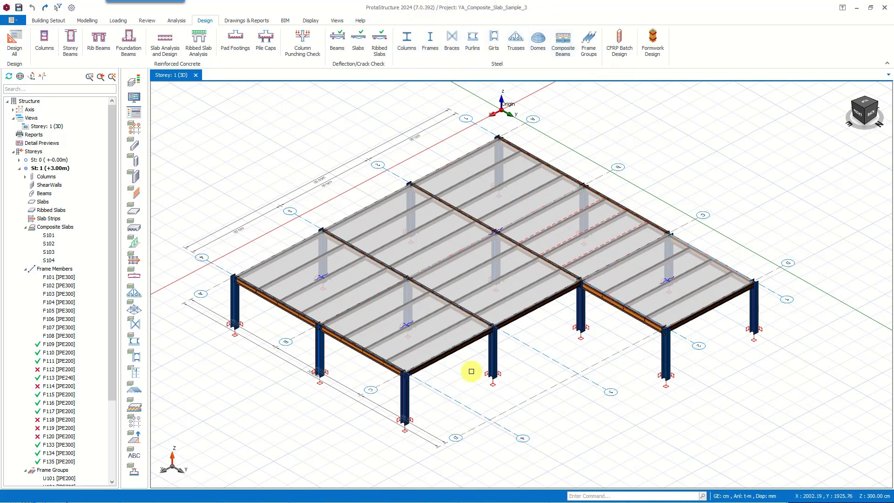
# Open beam F111's Steel Member Design, confirm all 12 checks pass, and close it
pyautogui.scroll(4, 453, 361)
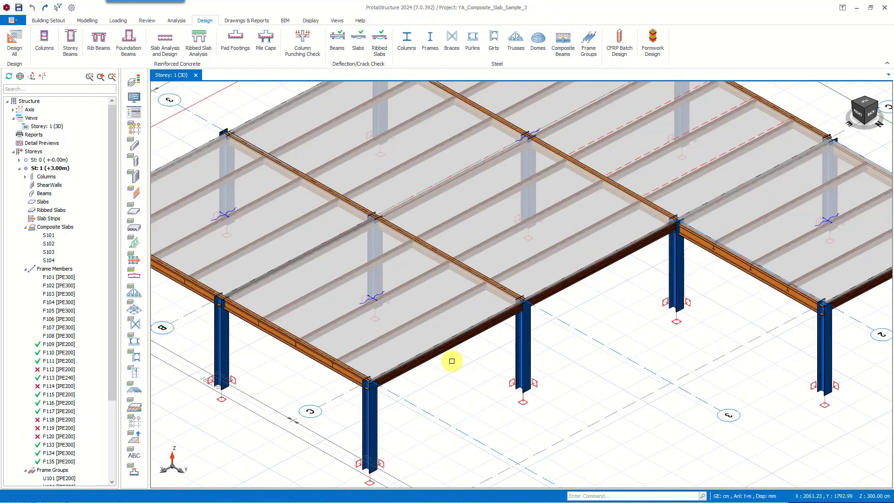
pyautogui.scroll(2, 433, 361)
pyautogui.click(441, 353)
pyautogui.rightClick(493, 292)
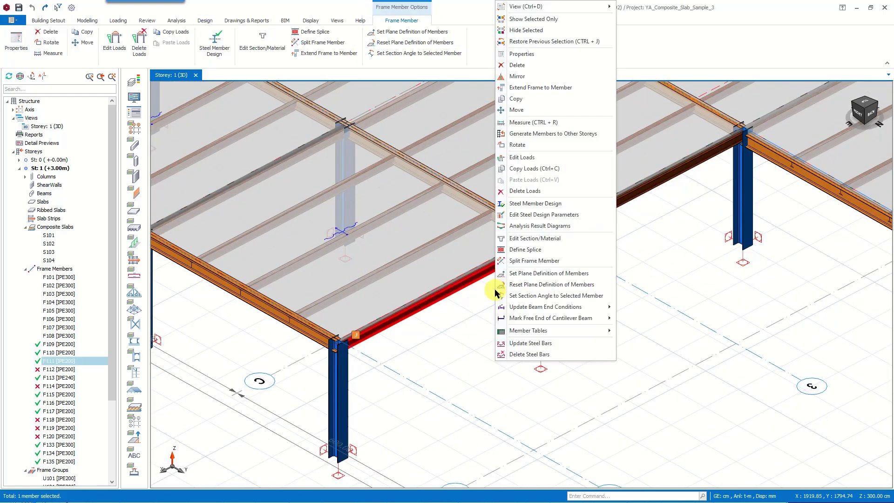
pyautogui.click(536, 204)
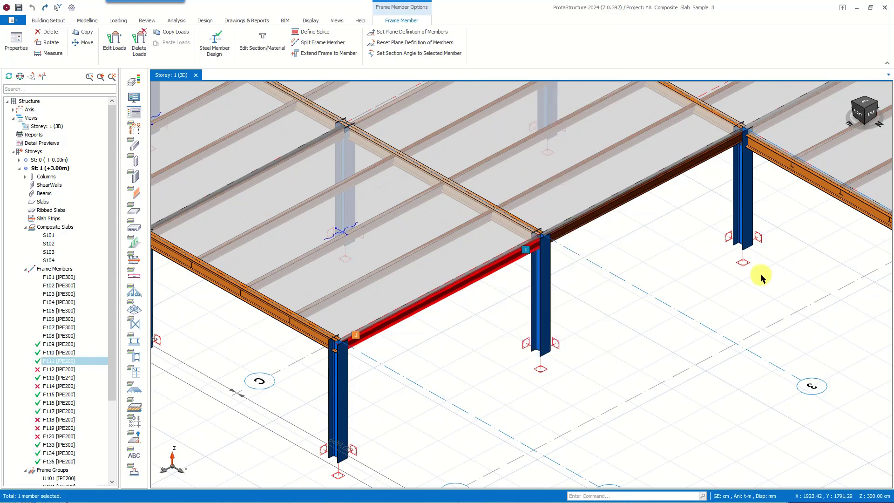
pyautogui.moveTo(436, 368); pyautogui.dragTo(462, 345)
pyautogui.scroll(2, 463, 372)
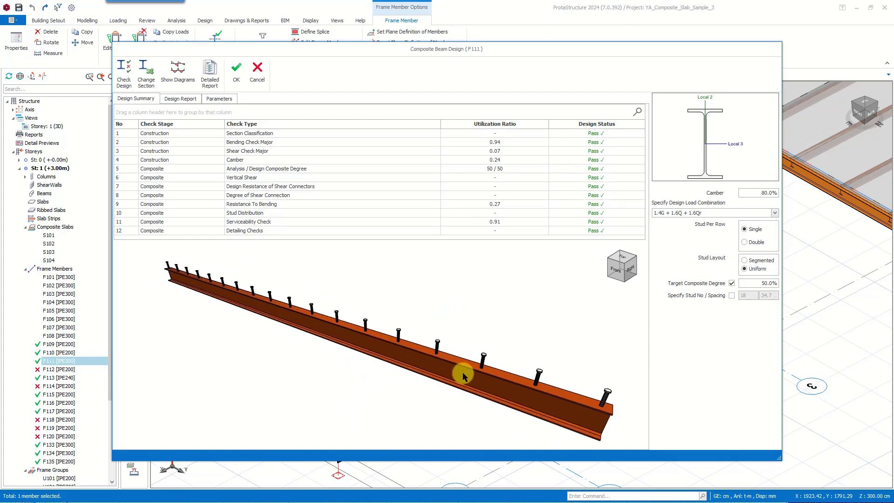
pyautogui.click(236, 70)
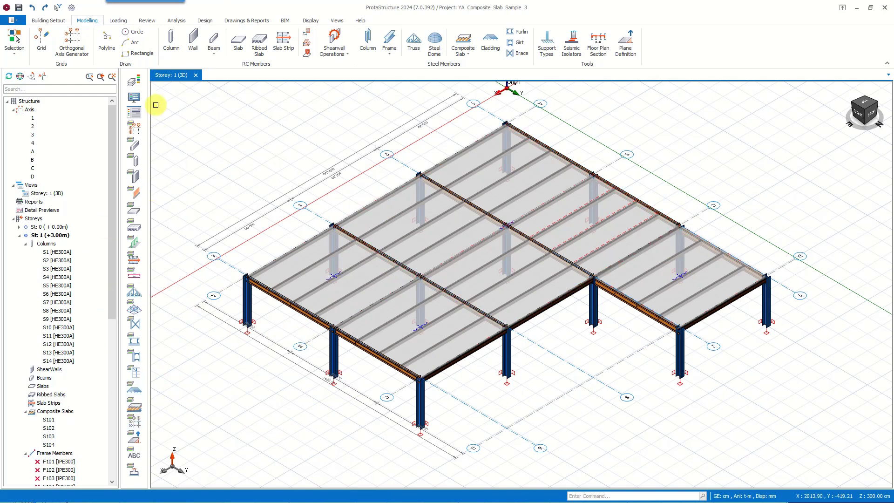
# Hide the composite slabs and select four secondary beams
pyautogui.click(133, 406)
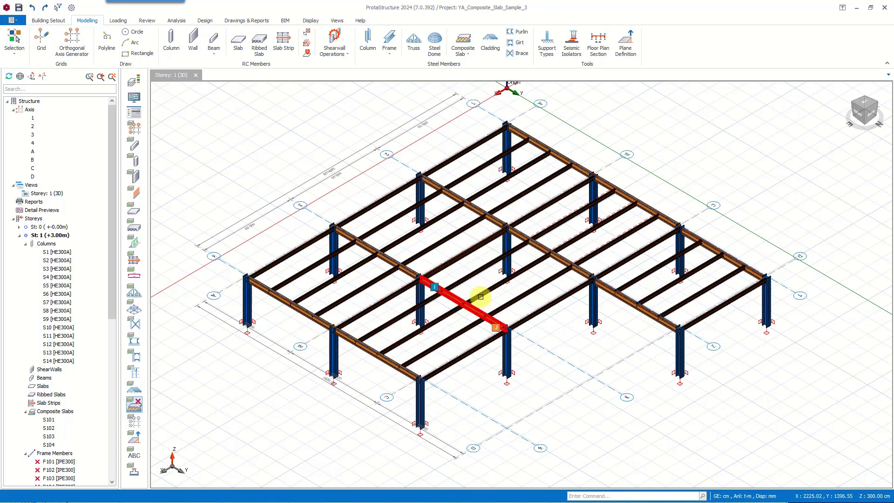
pyautogui.scroll(5, 480, 296)
pyautogui.click(412, 333)
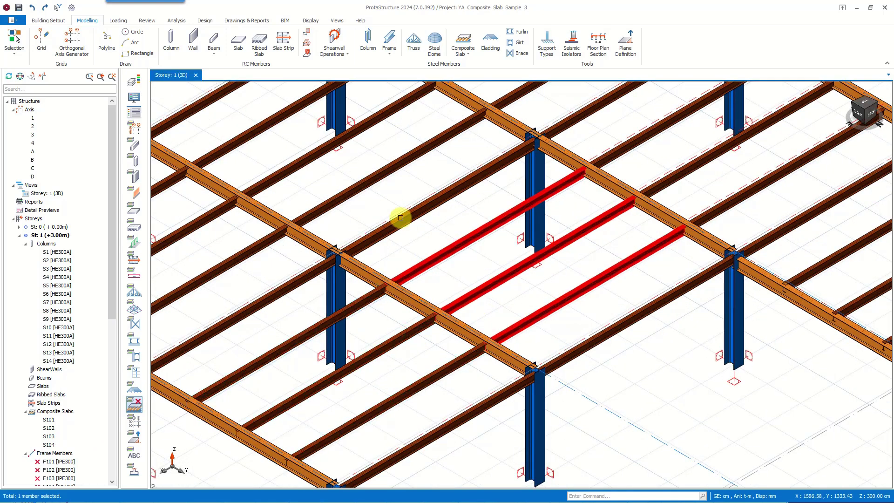
pyautogui.click(369, 184)
pyautogui.click(385, 343)
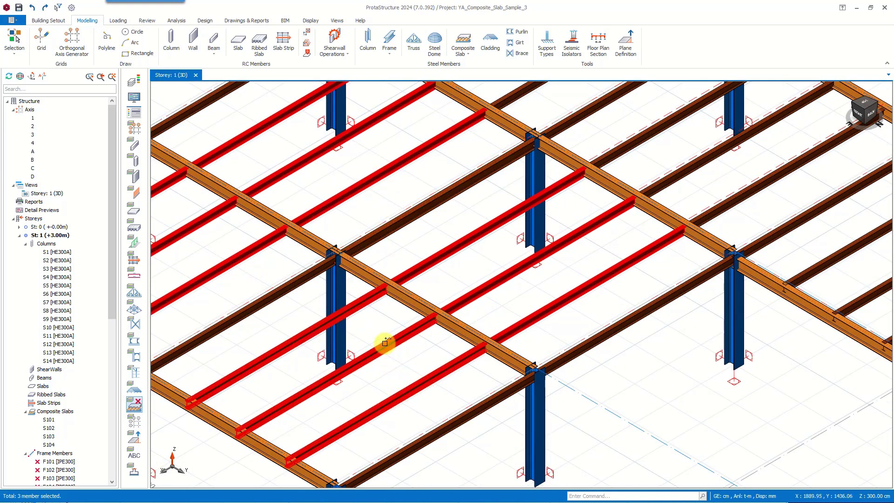
pyautogui.scroll(-5, 559, 345)
pyautogui.click(593, 325)
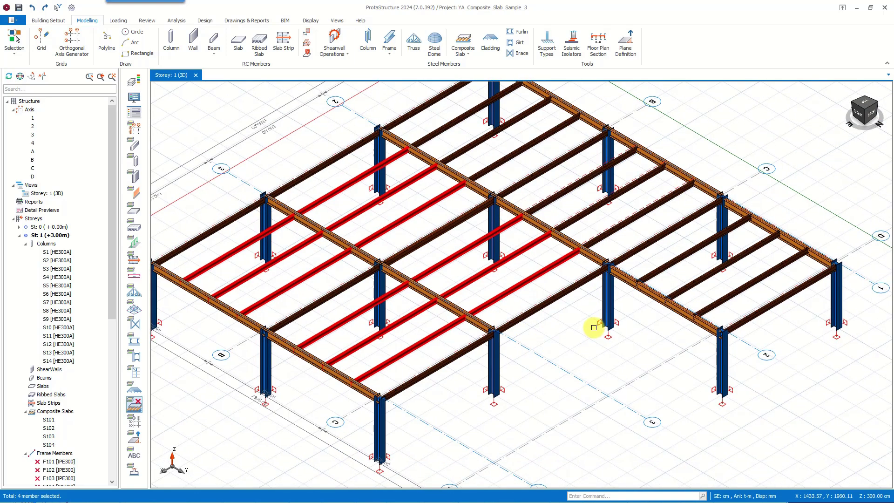
# Inspect the beams' IPE200 Frame Group Steel section sizes and cancel without changes
pyautogui.rightClick(535, 334)
pyautogui.click(568, 229)
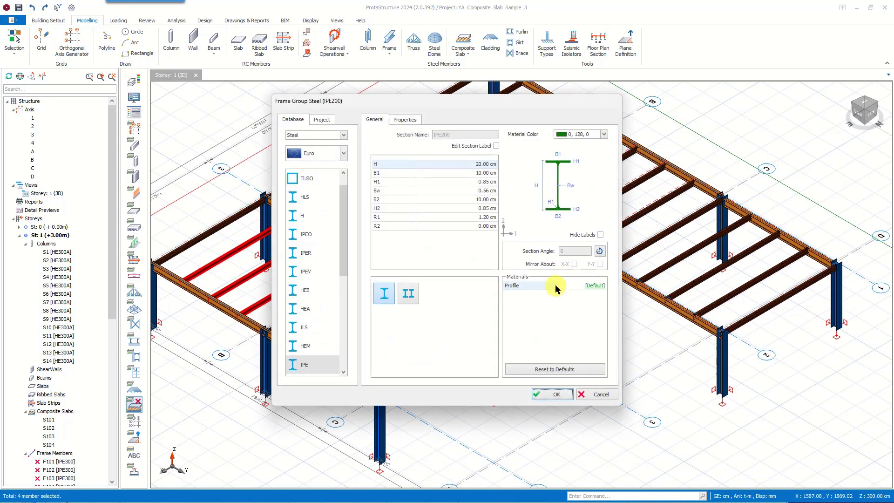
pyautogui.click(329, 370)
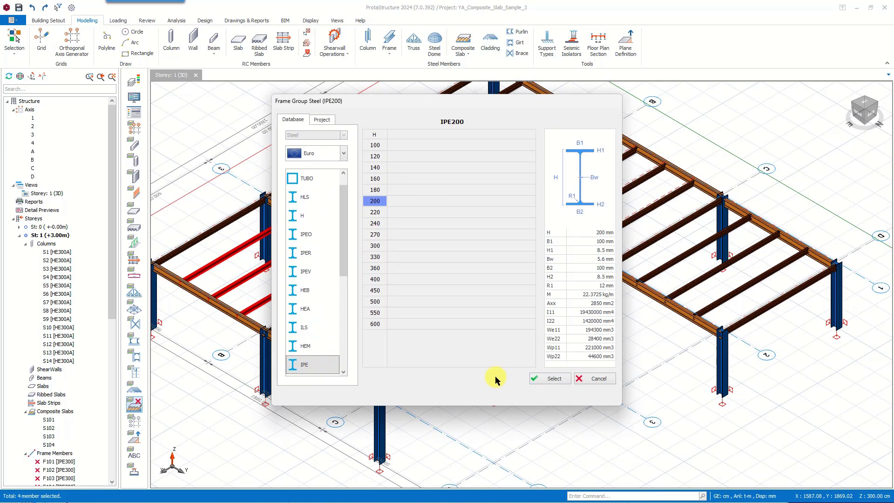
pyautogui.click(576, 381)
pyautogui.click(568, 401)
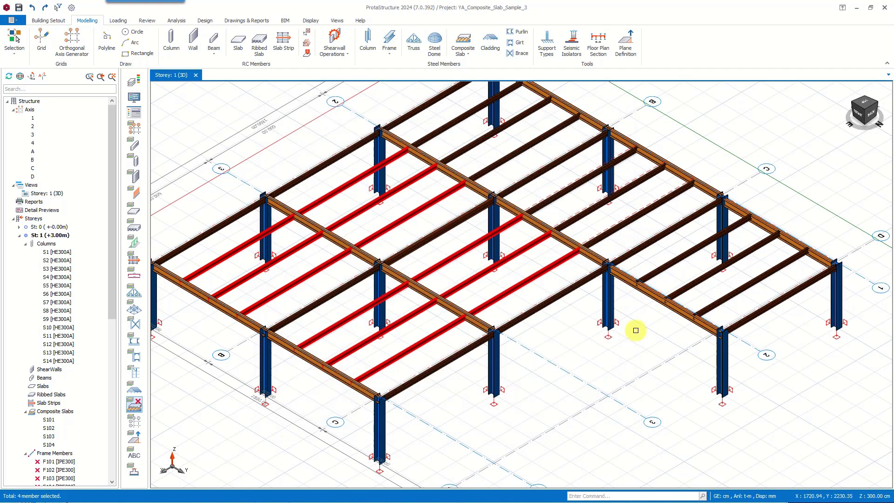
# Show the composite slabs again, switch to Drawings & Reports, and pan across the storey 1 floor
pyautogui.click(206, 21)
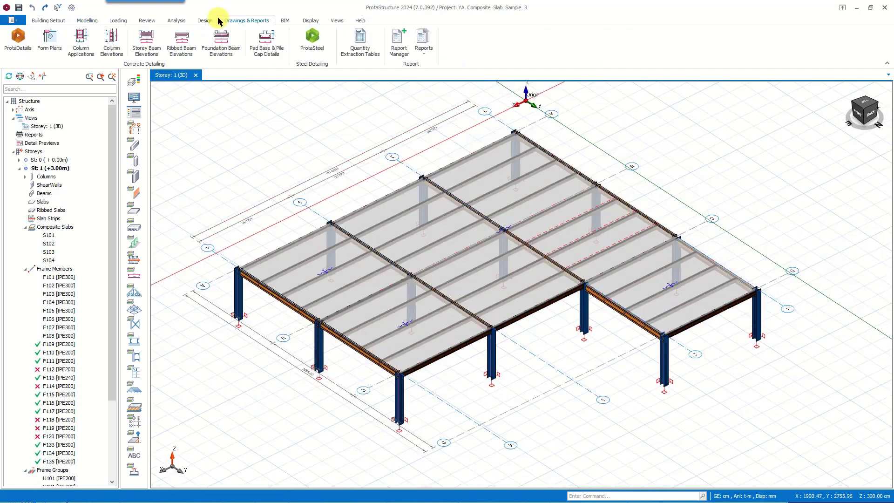
pyautogui.click(246, 21)
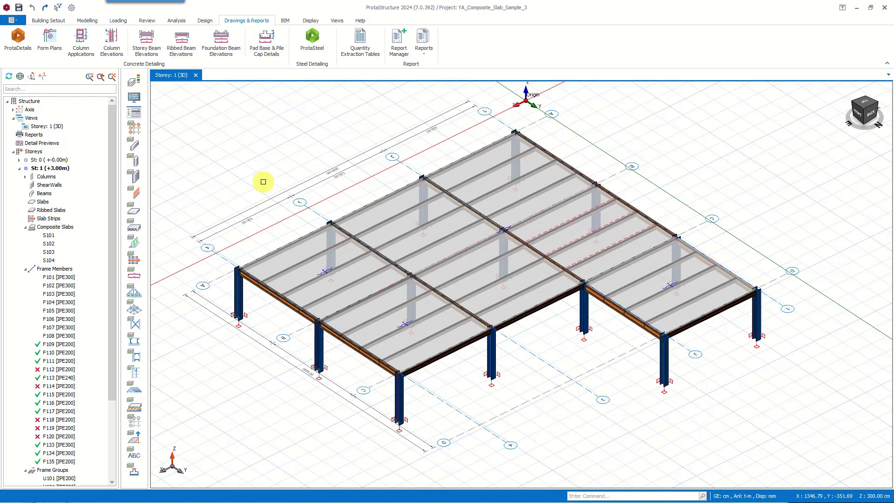
pyautogui.scroll(5, 488, 336)
pyautogui.scroll(4, 488, 335)
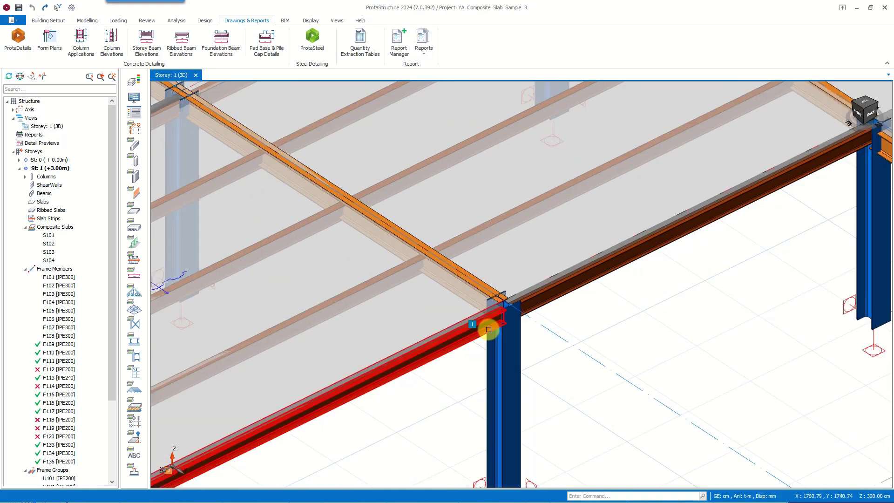
pyautogui.click(493, 317)
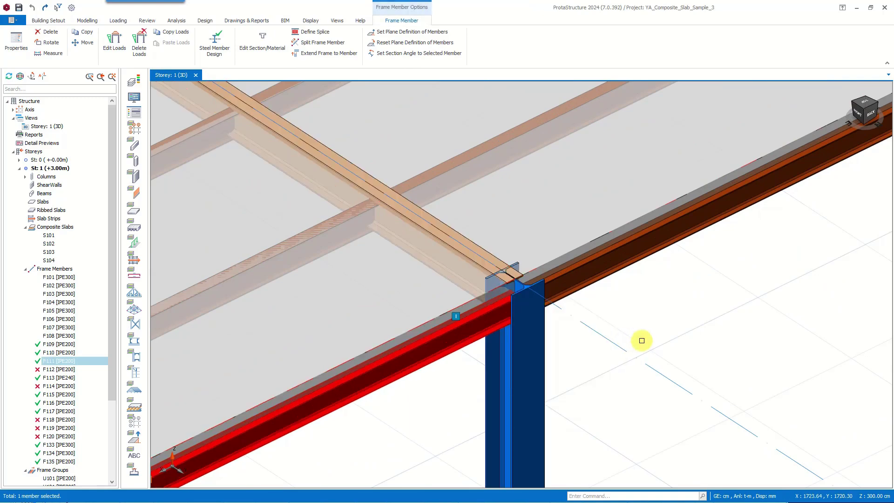
pyautogui.click(605, 330)
pyautogui.scroll(-9, 604, 333)
pyautogui.moveTo(636, 355); pyautogui.dragTo(557, 362, button='middle')
pyautogui.scroll(3, 605, 396)
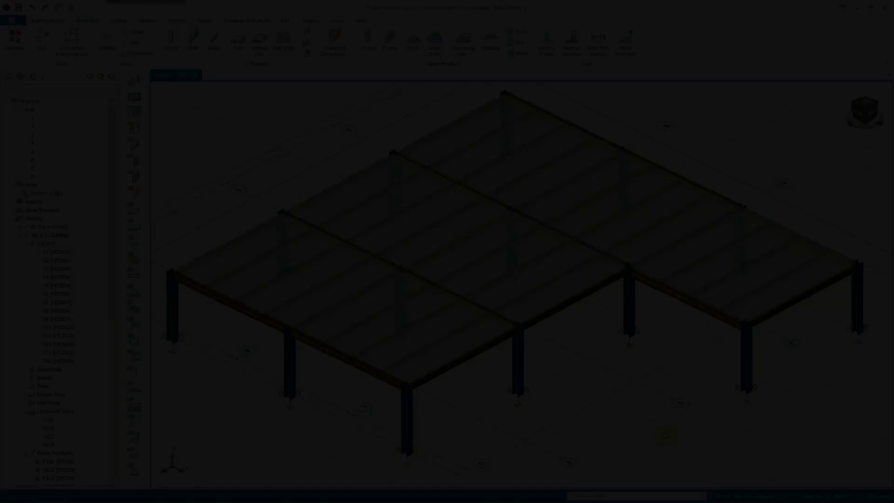